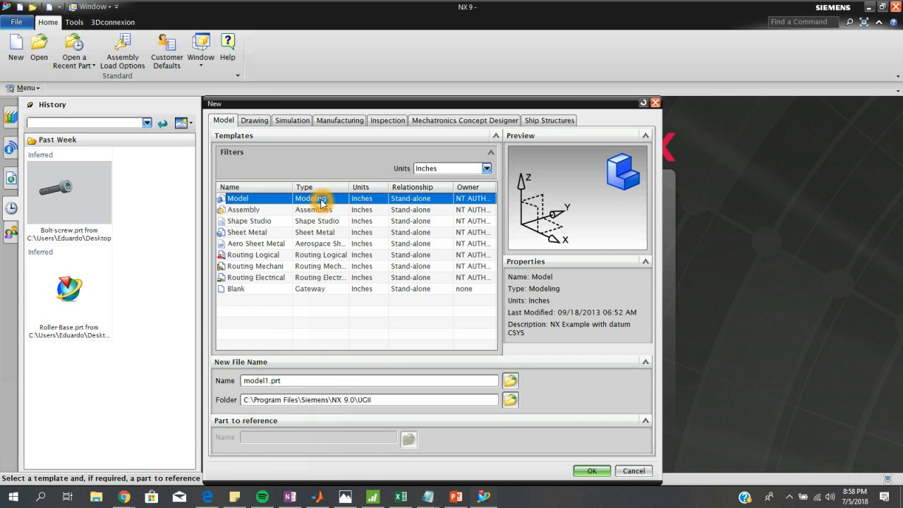
Create a new assembly file in inches named Roller Assembly, stored in the Roller Pieces-NX folder on the Desktop.
click(261, 211)
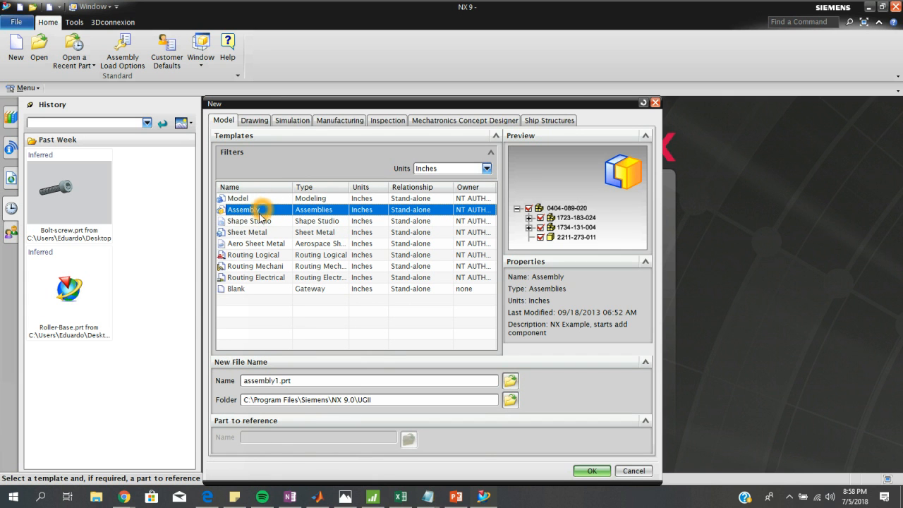
click(309, 381)
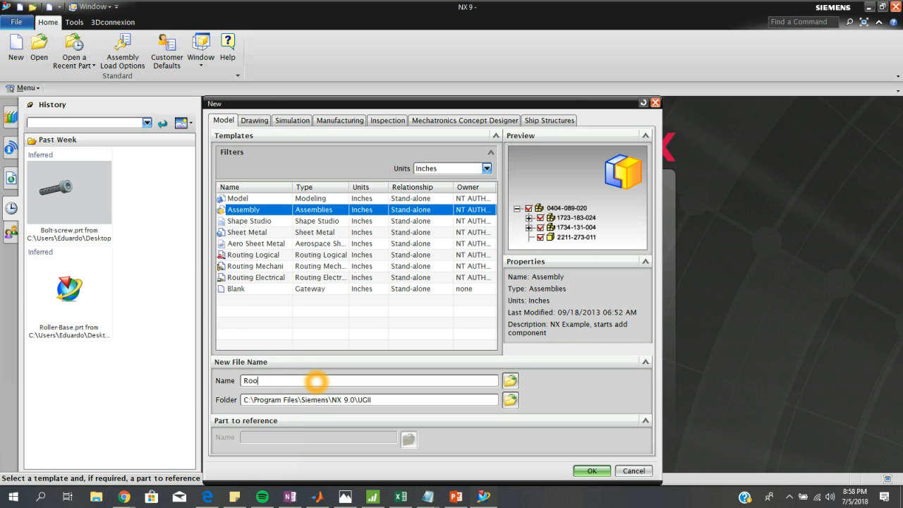
text(Roller Assembly)
click(510, 400)
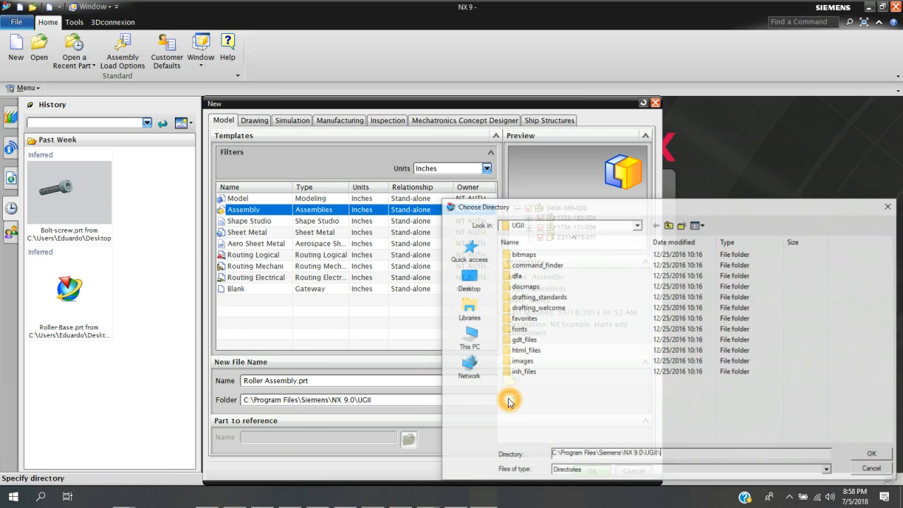
click(482, 294)
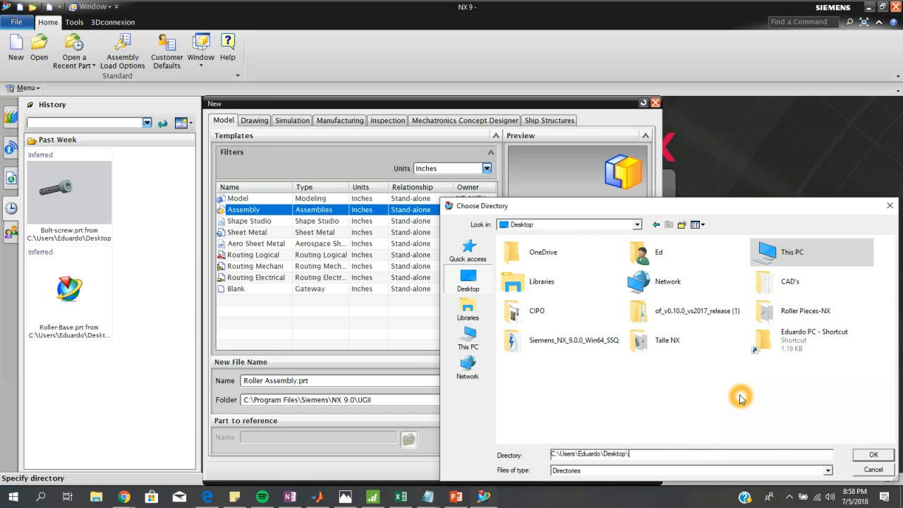
click(764, 367)
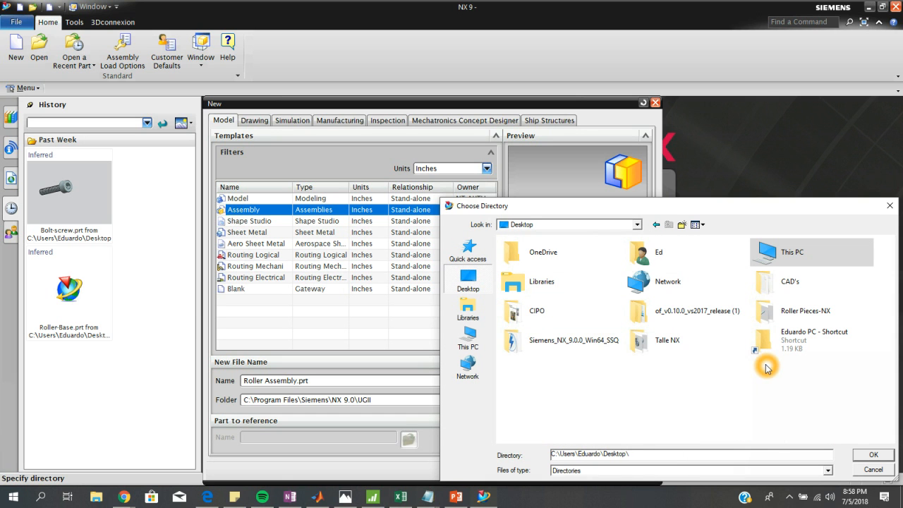
double_click(794, 315)
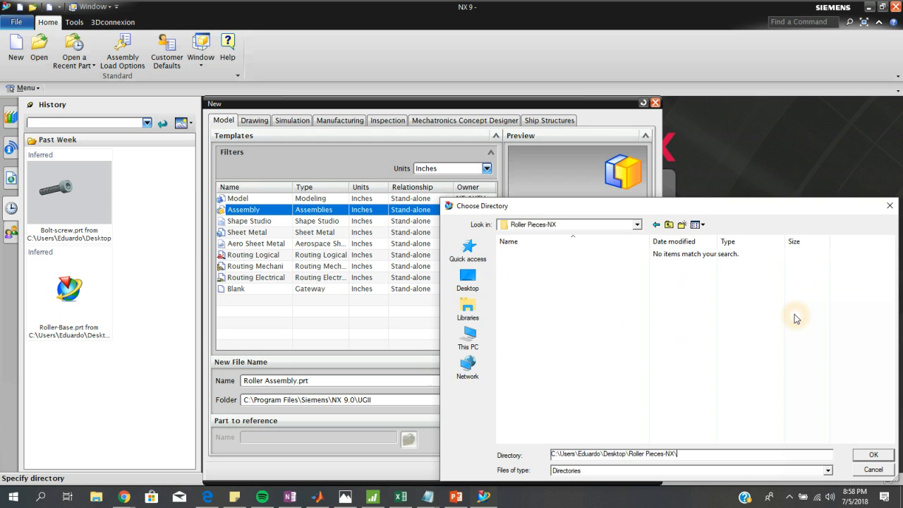
click(868, 457)
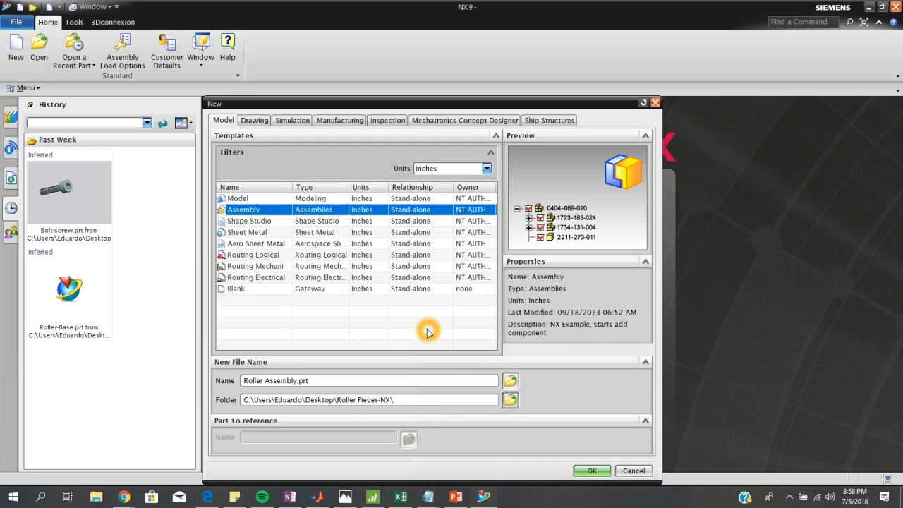
click(590, 471)
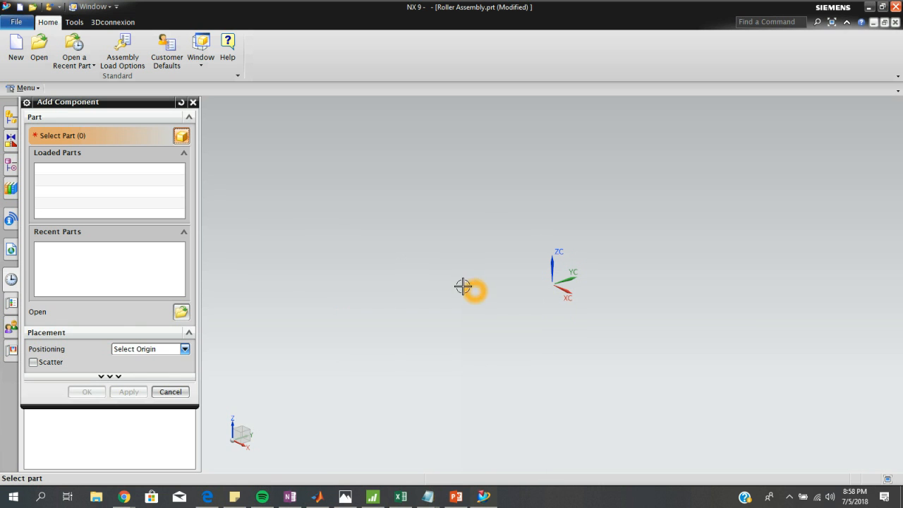
Add the Roller-Base part from the Roller Pieces-NX folder as a component placed at the absolute origin (0, 0, 0).
click(182, 315)
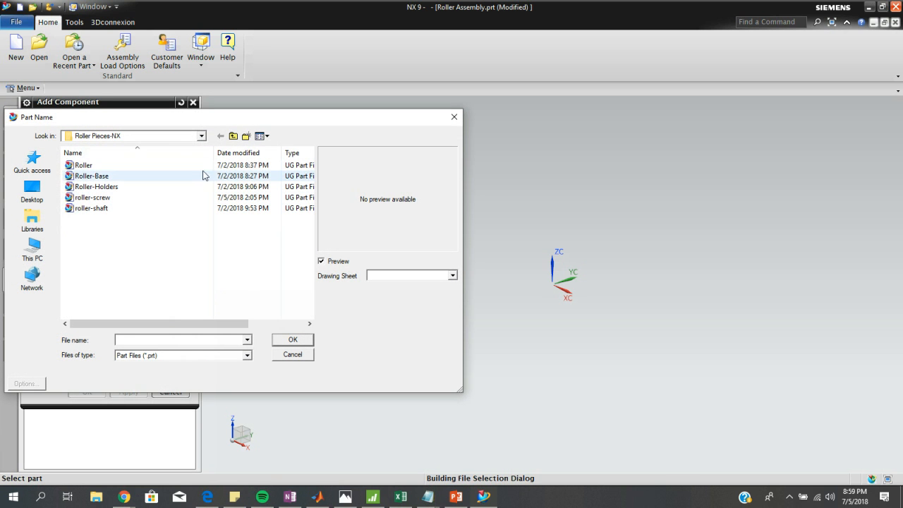
click(201, 135)
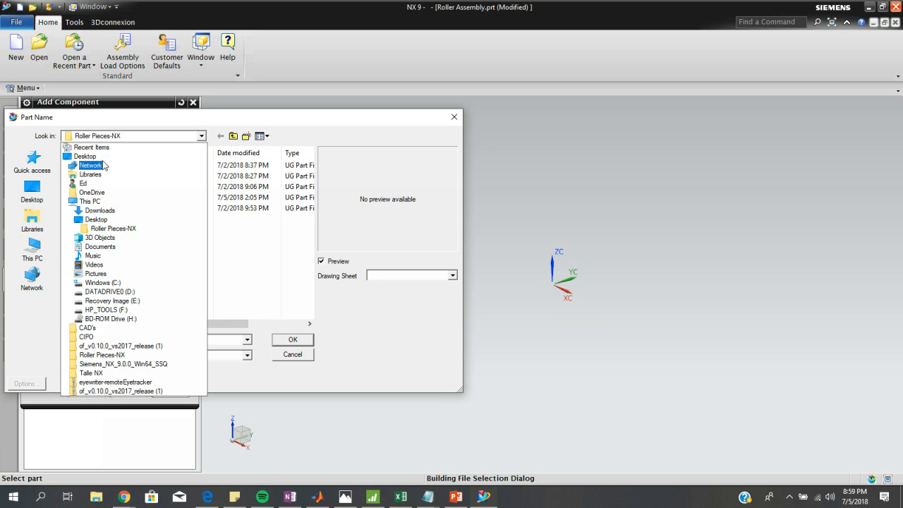
click(82, 156)
scroll(178, 221, down, 3)
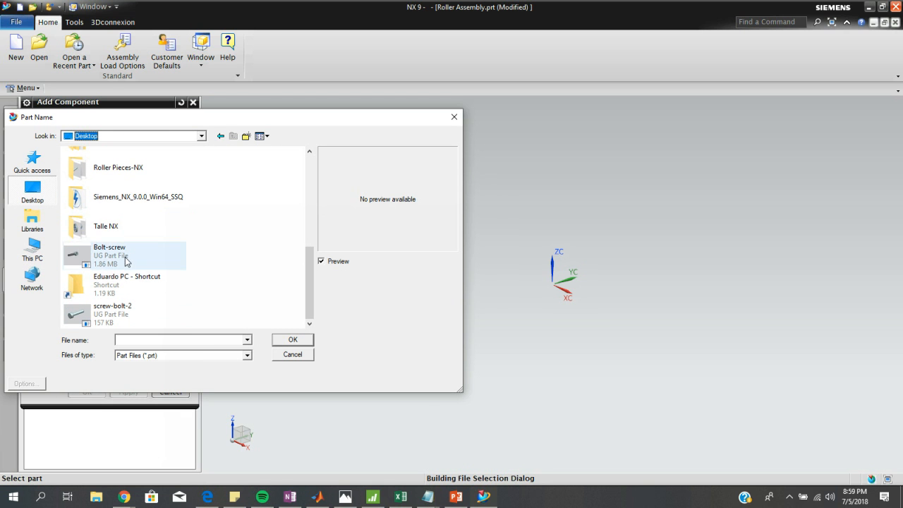
double_click(131, 169)
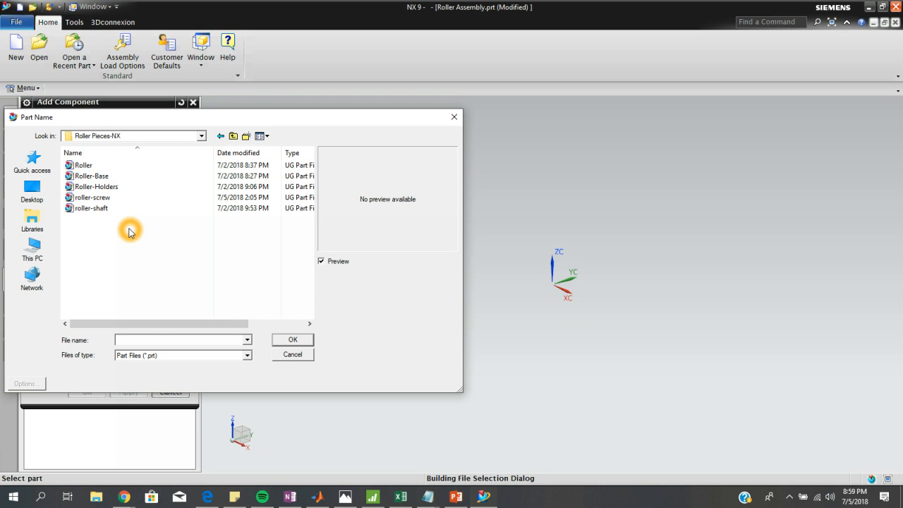
click(99, 177)
double_click(98, 178)
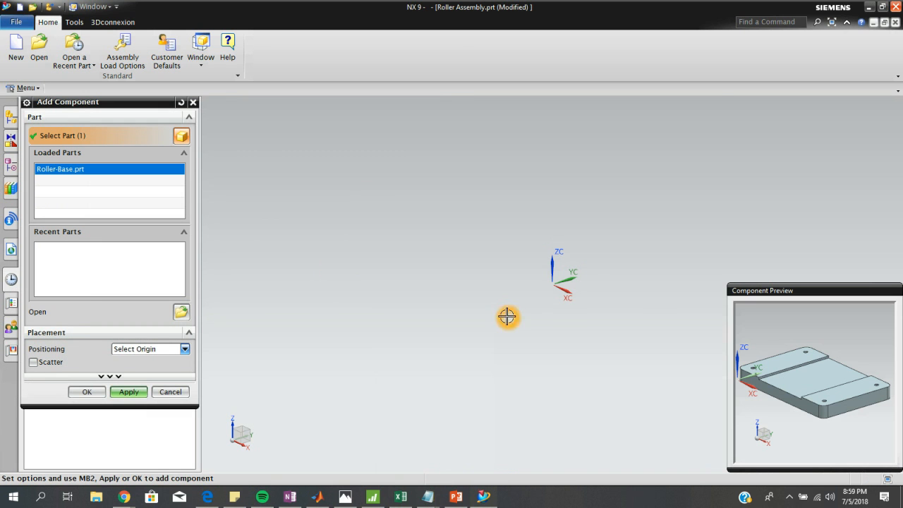
click(96, 393)
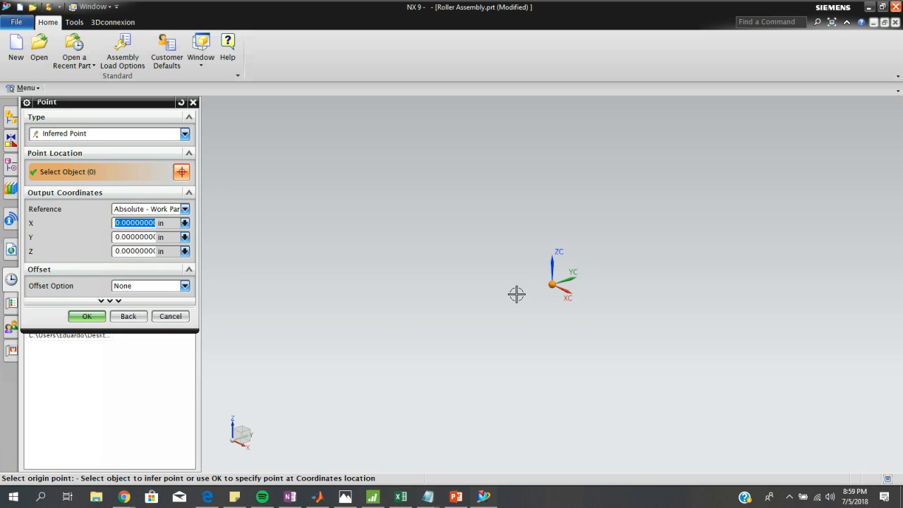
click(77, 316)
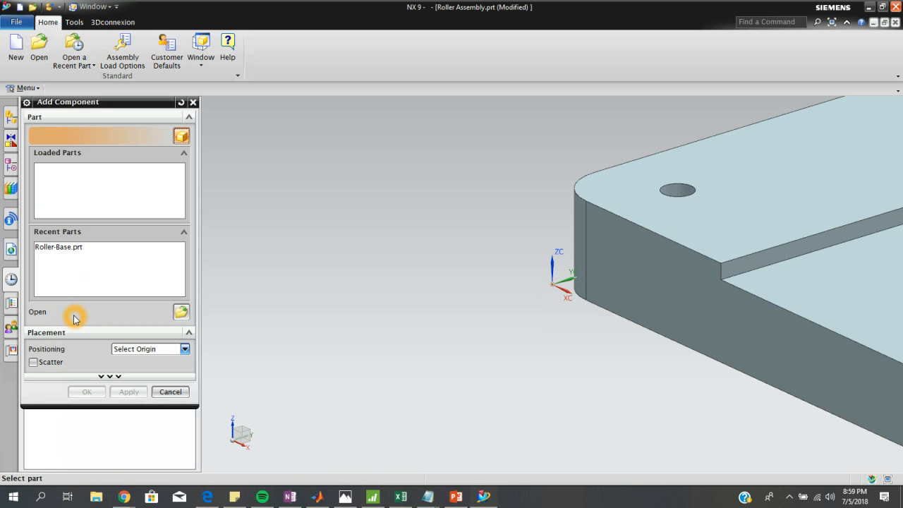
Add the Roller-Holders part as a component at the absolute origin (0, 0, 0) and finish adding components.
scroll(739, 283, down, 4)
shift+middle_drag(780, 286, 474, 288)
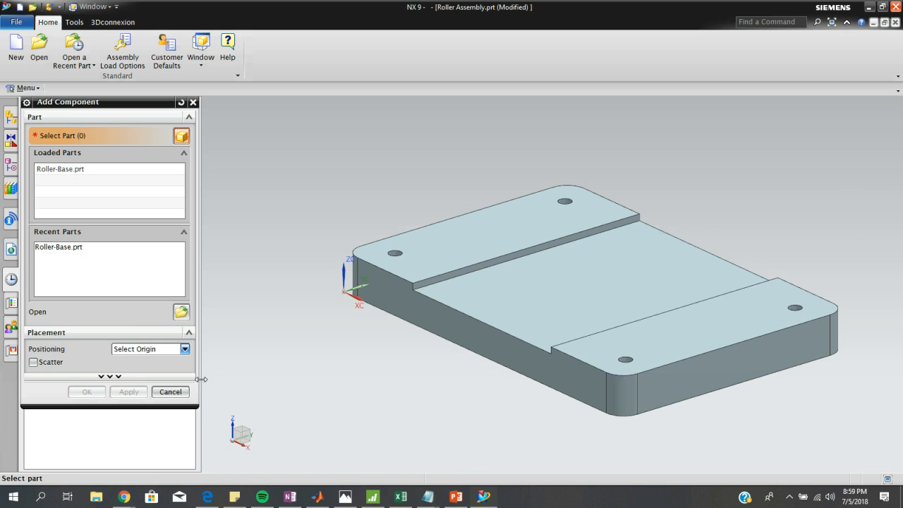
click(143, 335)
click(184, 314)
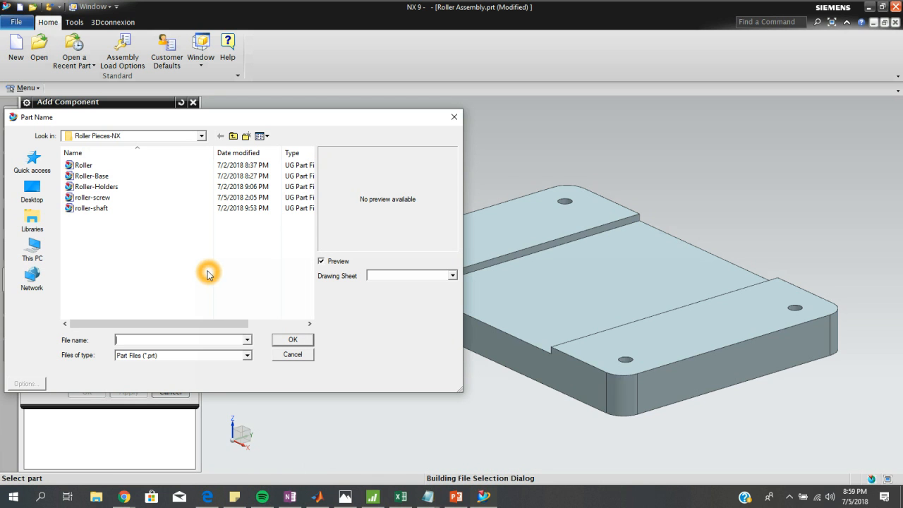
click(153, 224)
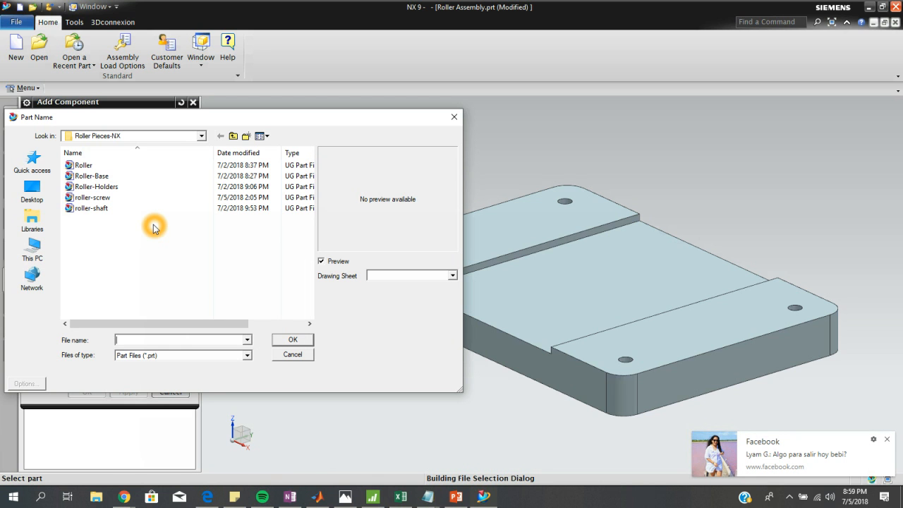
double_click(89, 188)
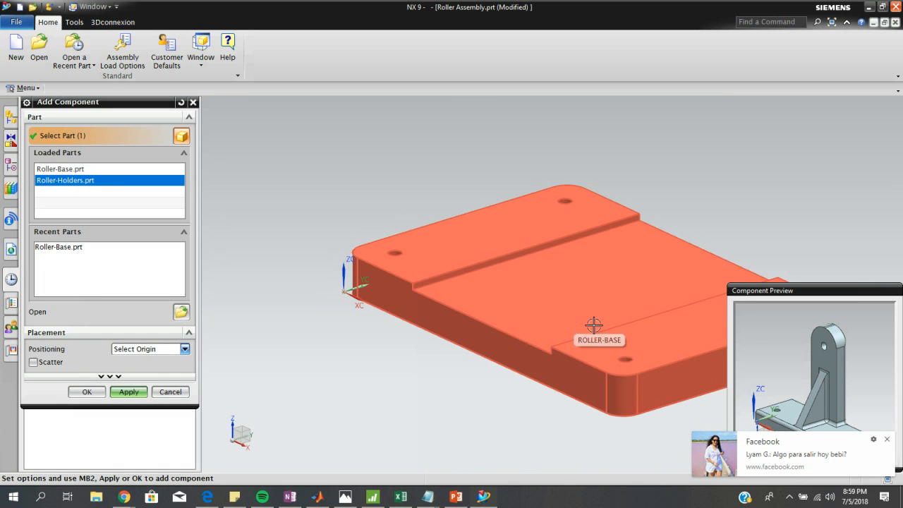
click(88, 393)
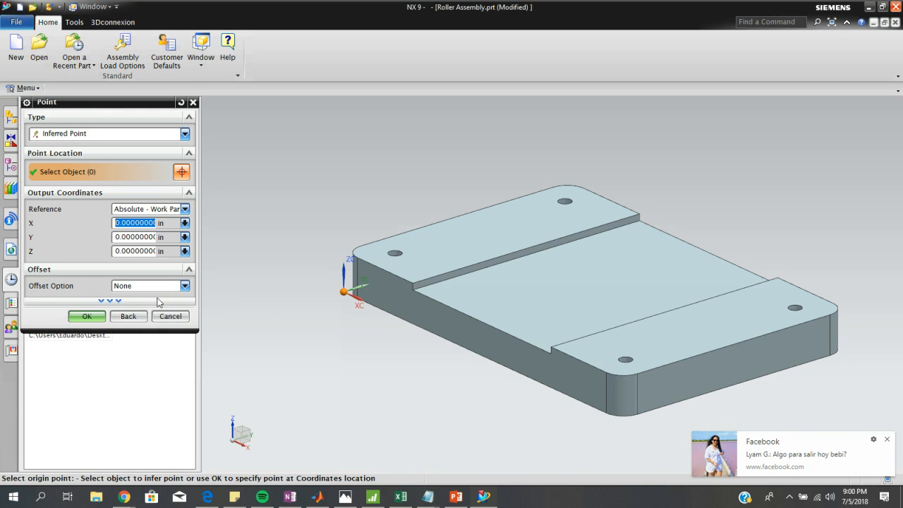
click(87, 318)
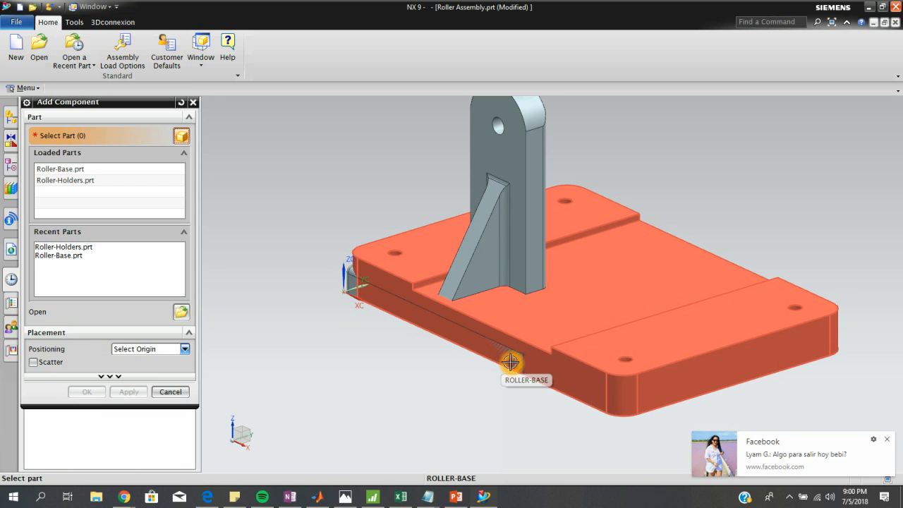
shift+middle_drag(678, 218, 566, 243)
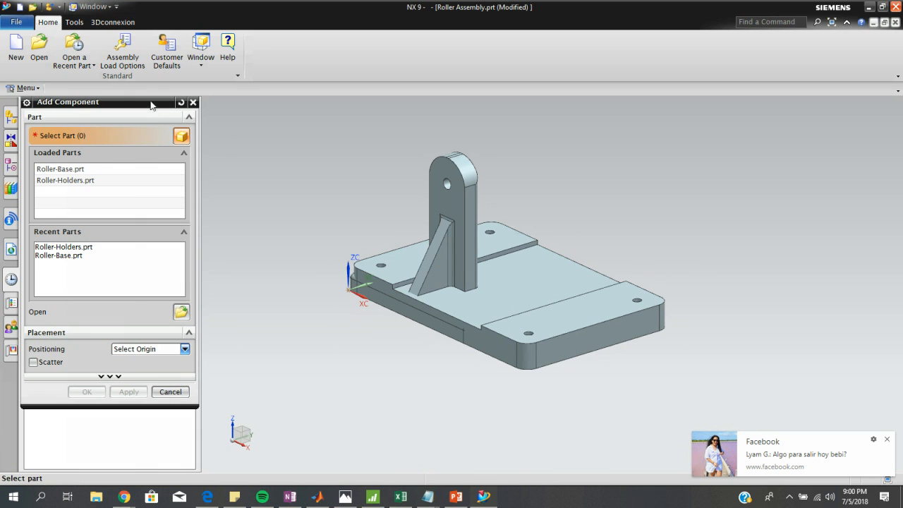
drag(151, 106, 173, 121)
click(201, 408)
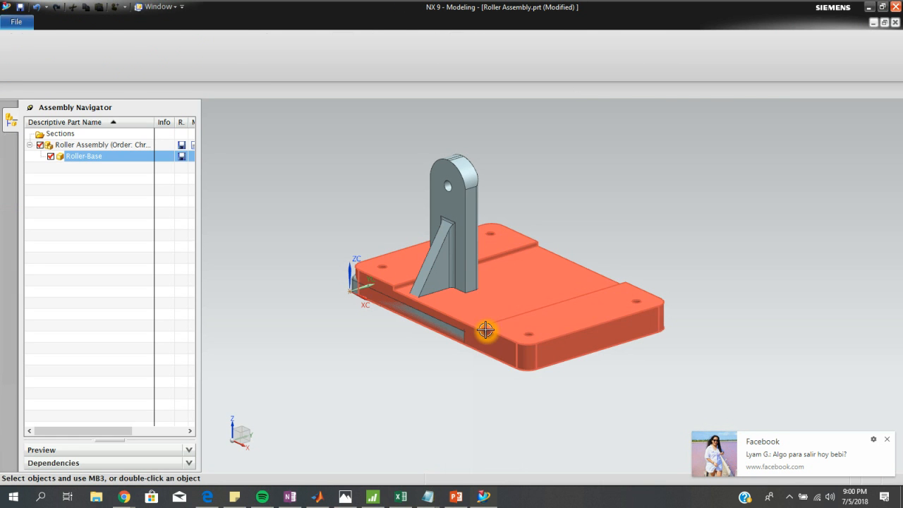
Raise the roller holder above the base to Z 27 with dynamic motion and rotate it a quarter turn about its ZC axis.
right_click(456, 222)
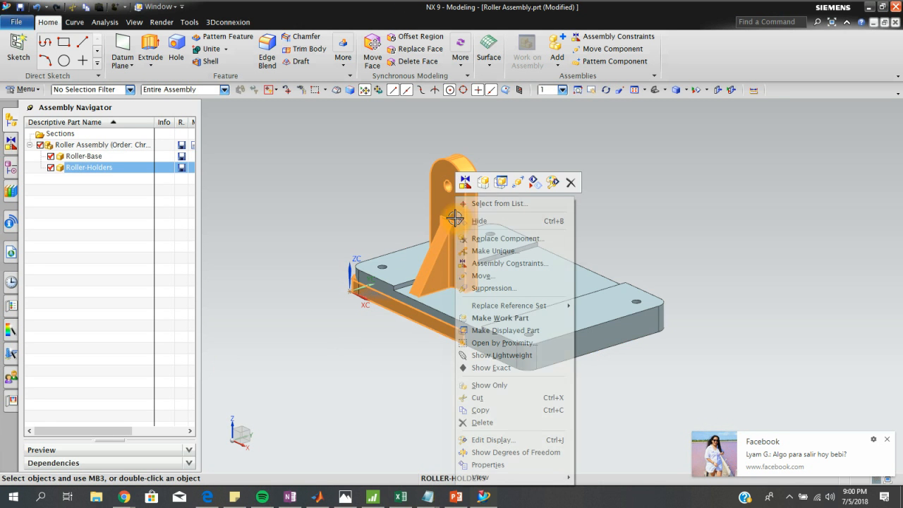
click(519, 185)
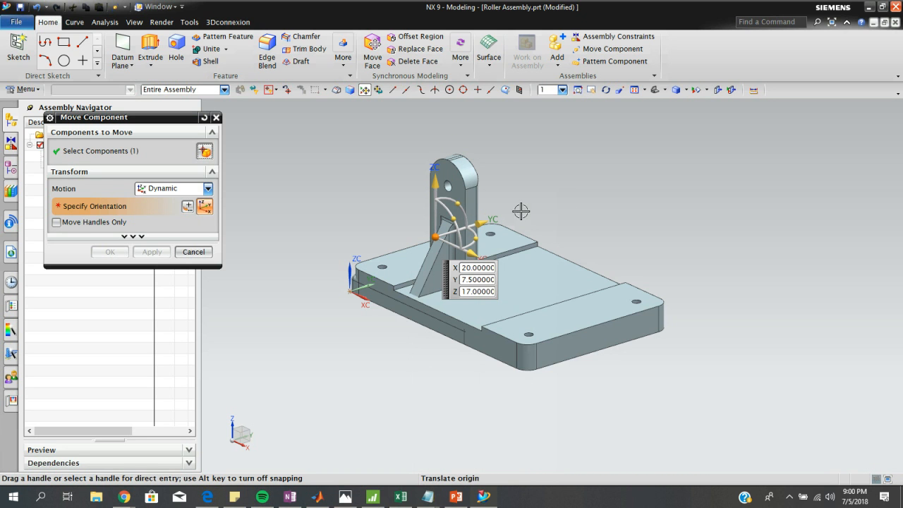
drag(436, 176, 441, 122)
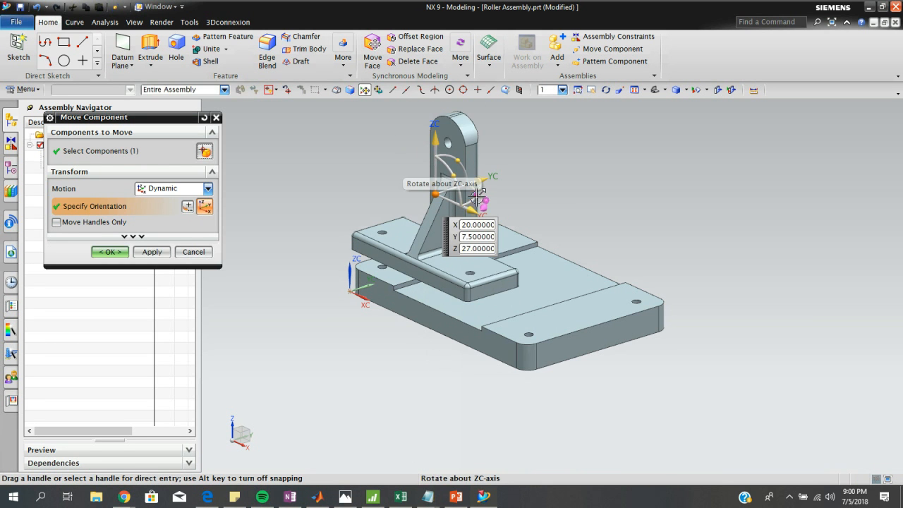
drag(478, 196, 441, 237)
Move the roller holder over the raised end of the base, to X 8 and Y 18.5, and accept the move.
middle_drag(520, 256, 561, 297)
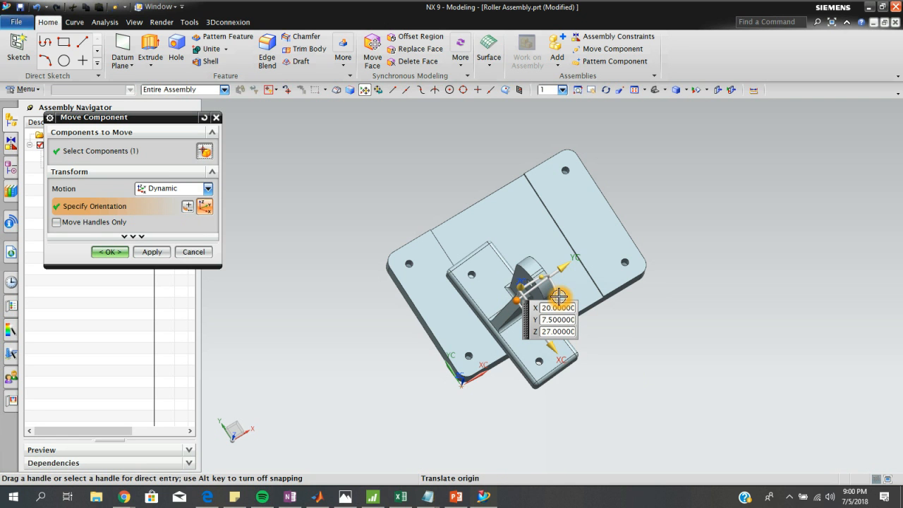
drag(542, 279, 520, 294)
drag(513, 365, 487, 324)
middle_drag(586, 339, 618, 288)
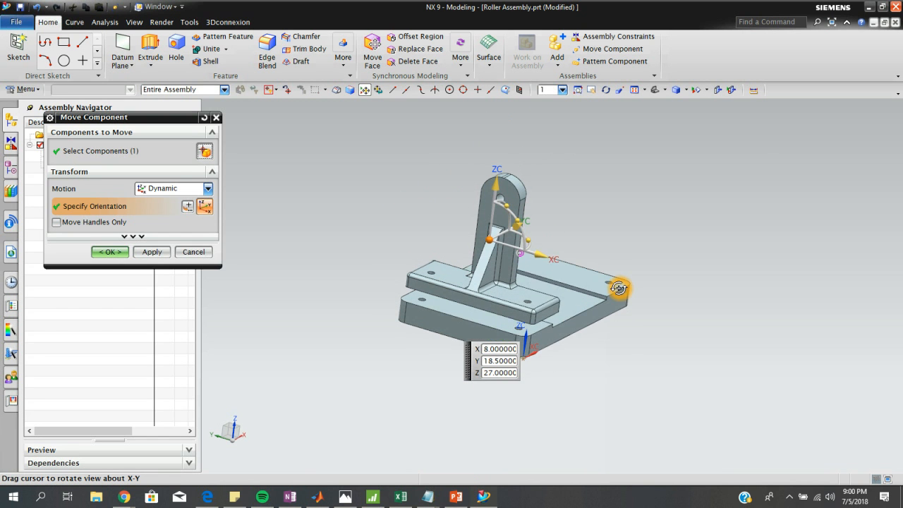
click(108, 252)
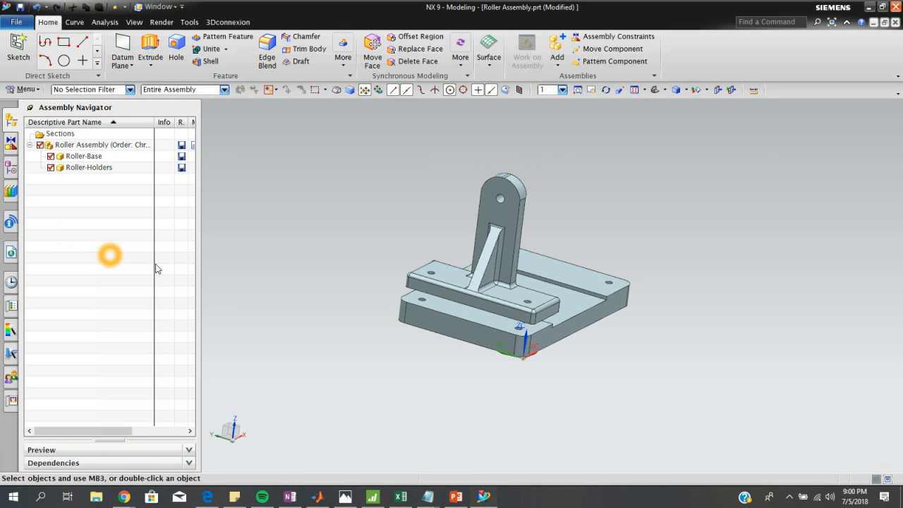
Apply a Concentric constraint between a mounting-hole edge on the base's raised end and the lower edge of the matching hole in the roller holder.
middle_drag(589, 299, 510, 309)
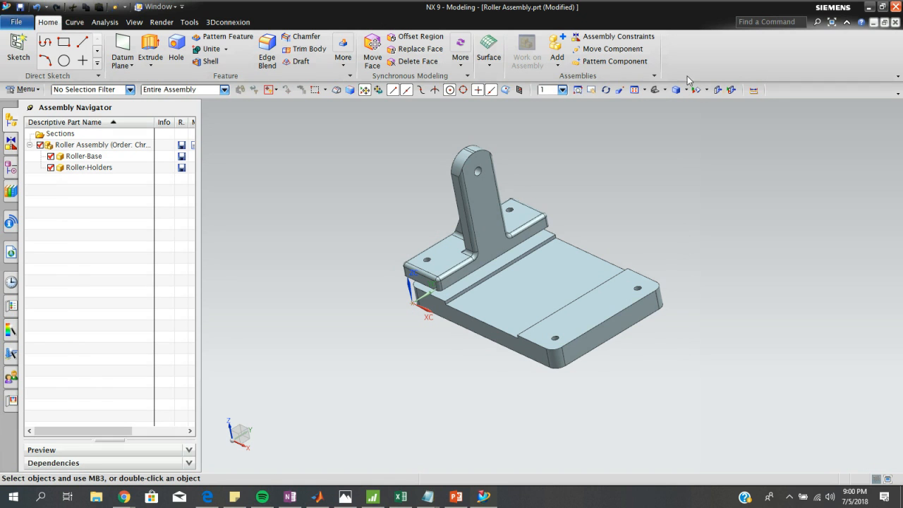
click(619, 37)
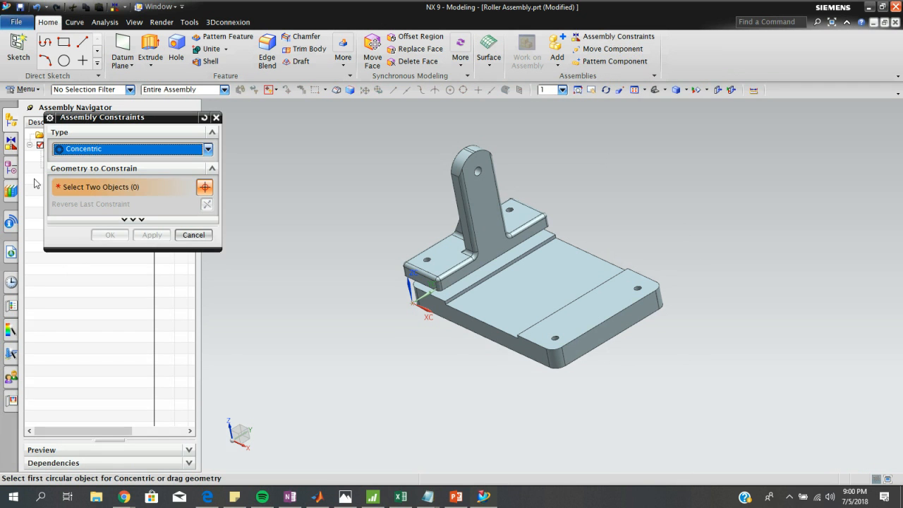
middle_drag(490, 255, 590, 280)
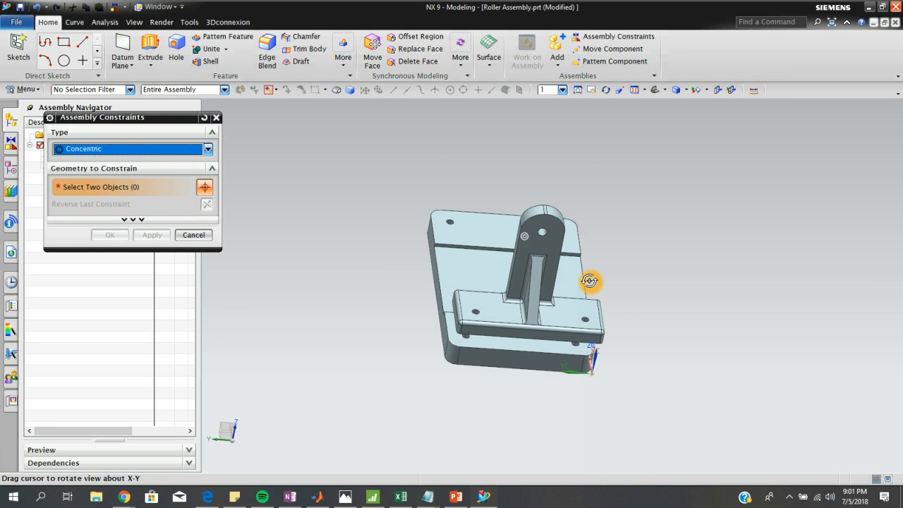
scroll(412, 356, up, 3)
mouse_move(602, 334)
middle_down()
mouse_move(602, 309)
mouse_move(607, 319)
middle_up()
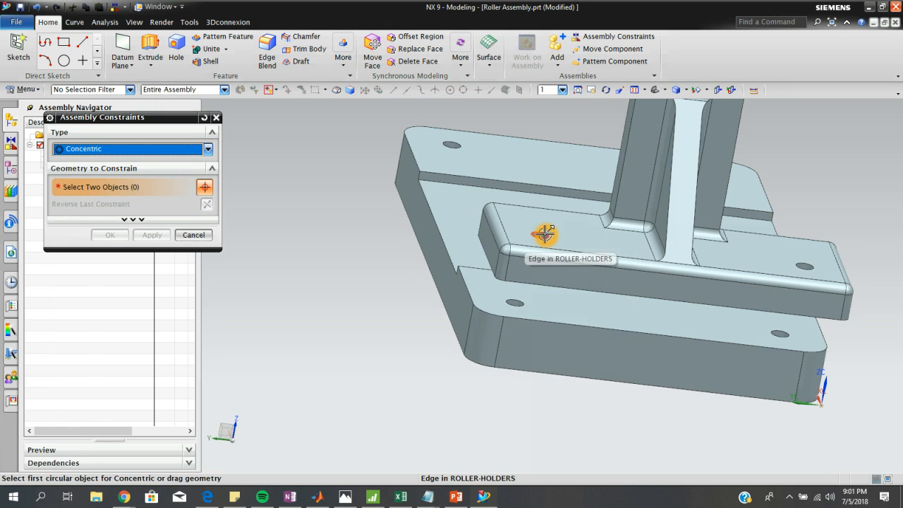
scroll(548, 233, up, 3)
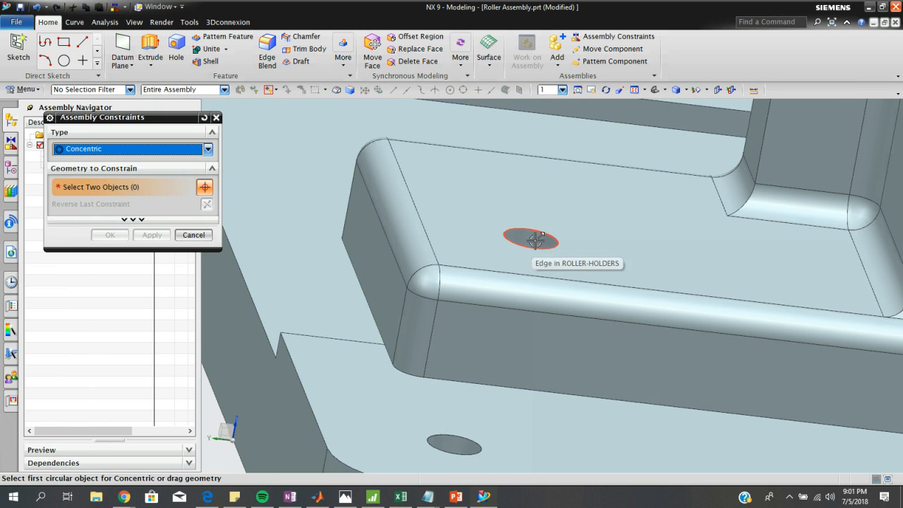
middle_drag(532, 239, 590, 338)
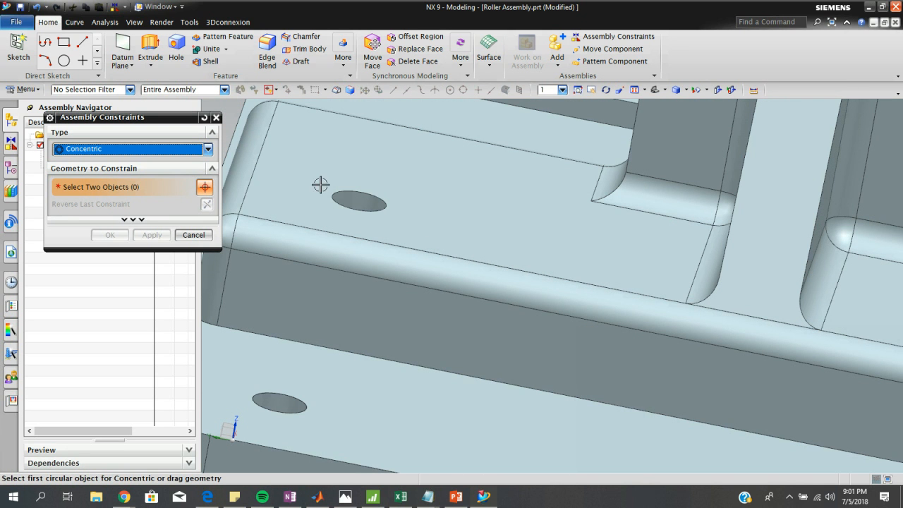
scroll(286, 403, up, 2)
click(302, 402)
scroll(399, 303, down, 2)
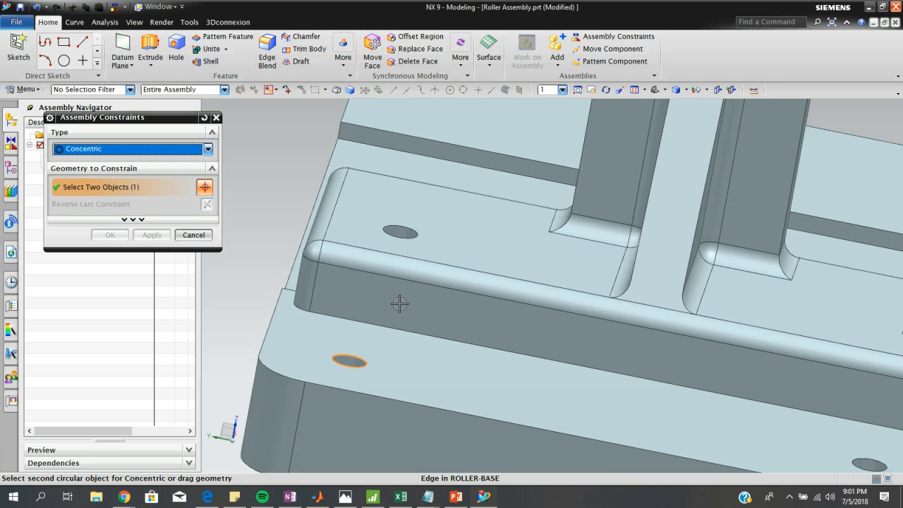
scroll(400, 303, down, 2)
middle_drag(417, 256, 309, 378)
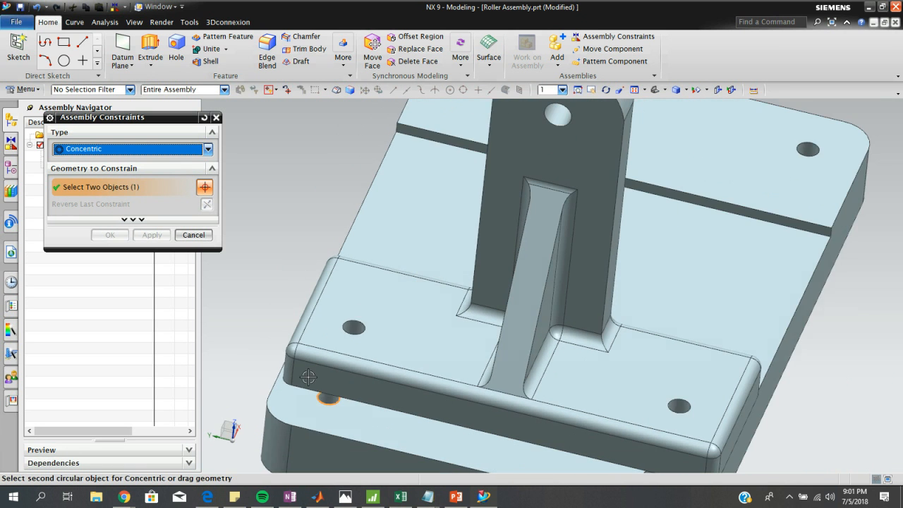
scroll(480, 280, up, 3)
middle_drag(480, 280, 379, 384)
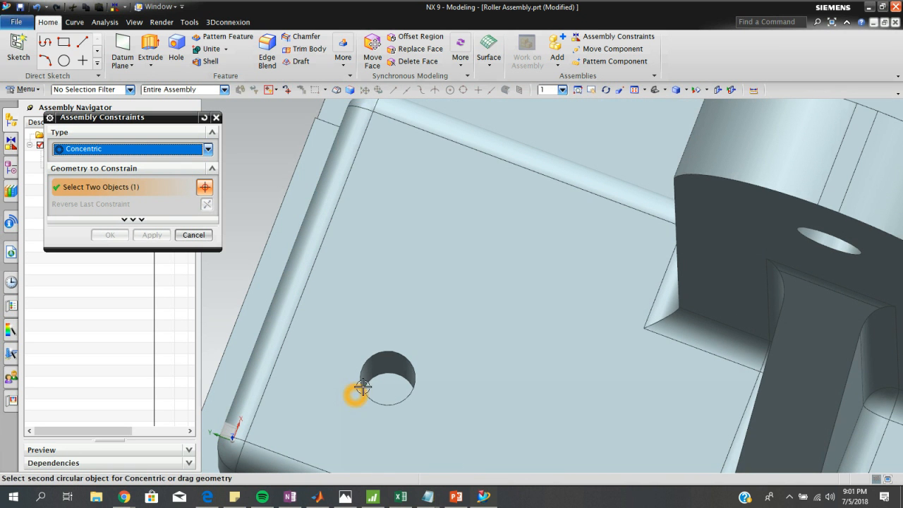
click(383, 376)
scroll(466, 385, down, 3)
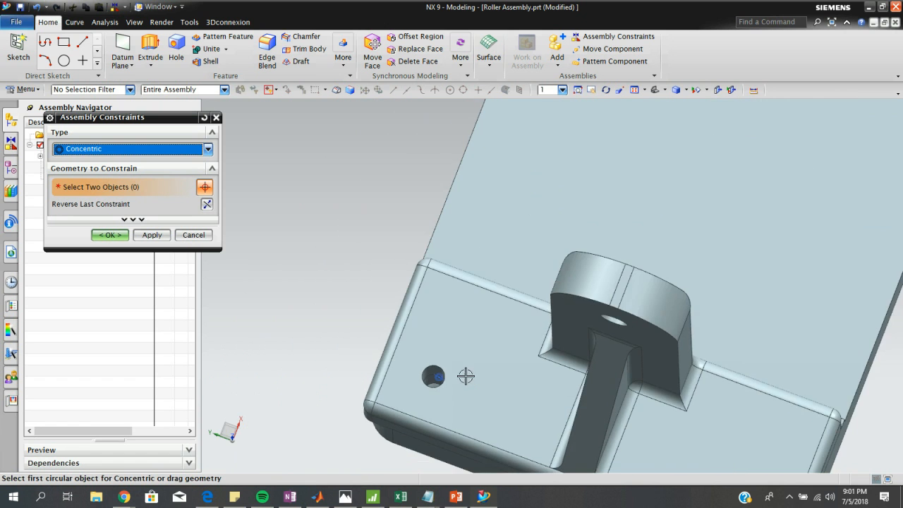
Add a Touch Align constraint with Prefer Touch between the roller holder's bottom side edge and the base's upper side edge, and accept the constraints.
middle_drag(558, 422, 510, 424)
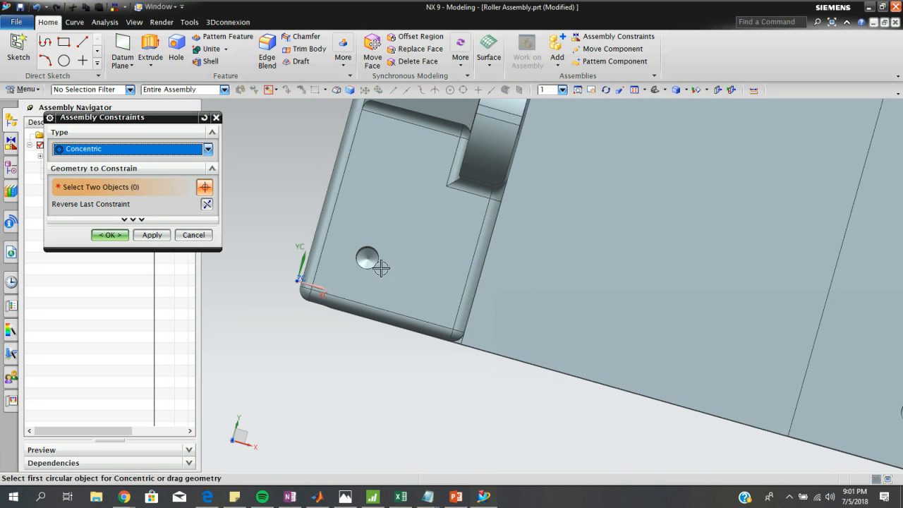
middle_drag(446, 284, 582, 243)
middle_drag(549, 261, 497, 408)
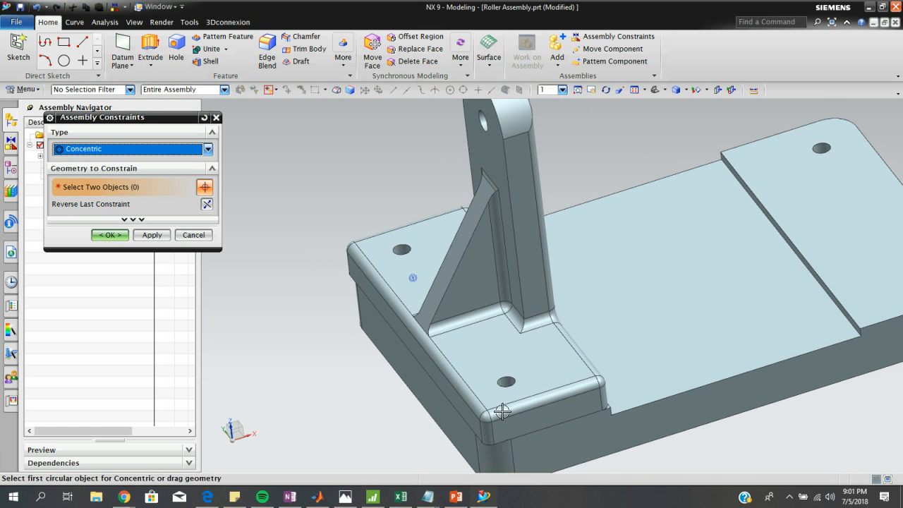
scroll(554, 389, down, 2)
mouse_move(556, 401)
middle_down()
mouse_move(579, 359)
mouse_move(575, 336)
mouse_move(568, 403)
middle_up()
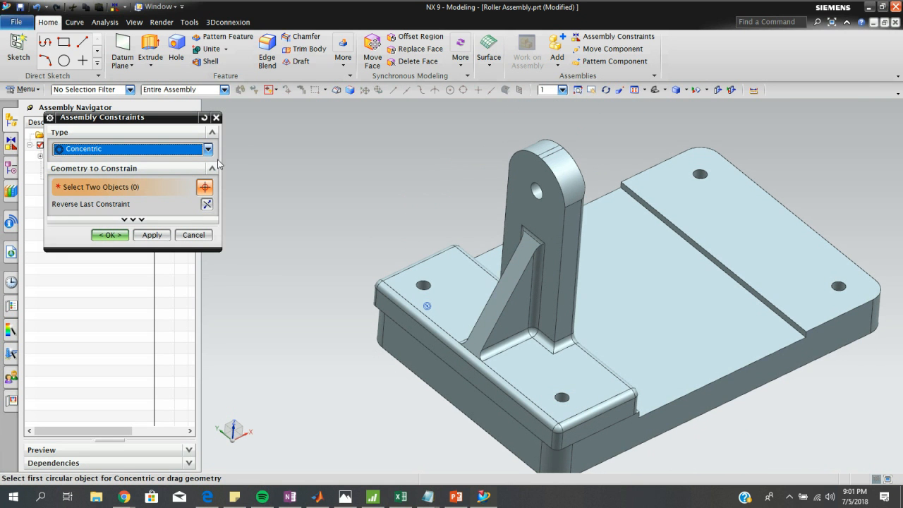
click(212, 155)
click(142, 165)
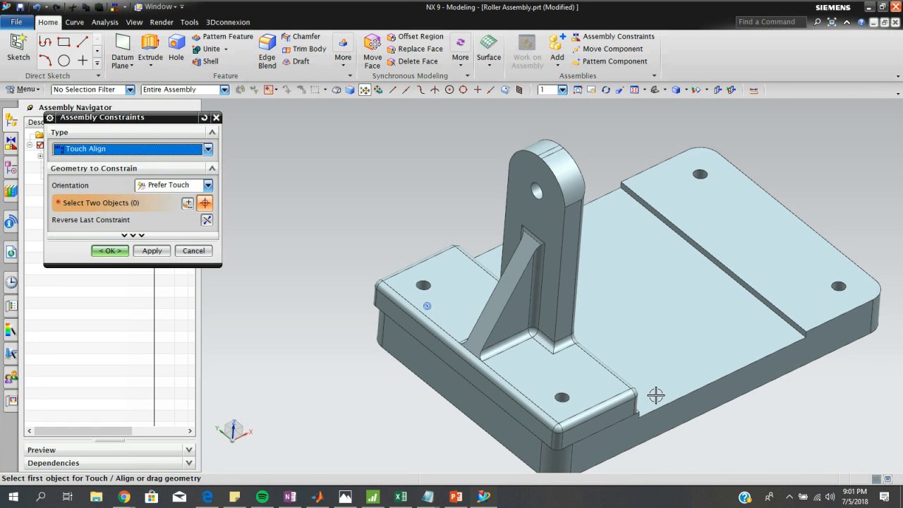
scroll(649, 396, up, 5)
middle_drag(597, 459, 580, 395)
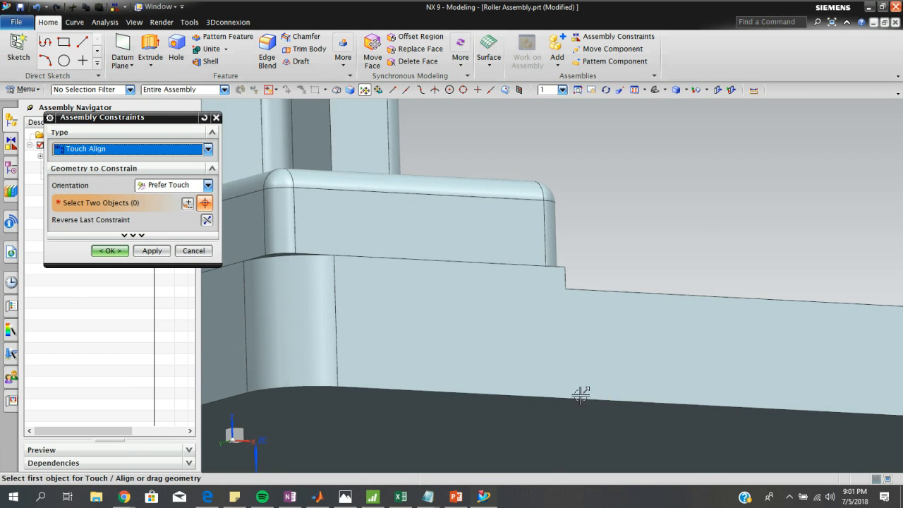
click(308, 253)
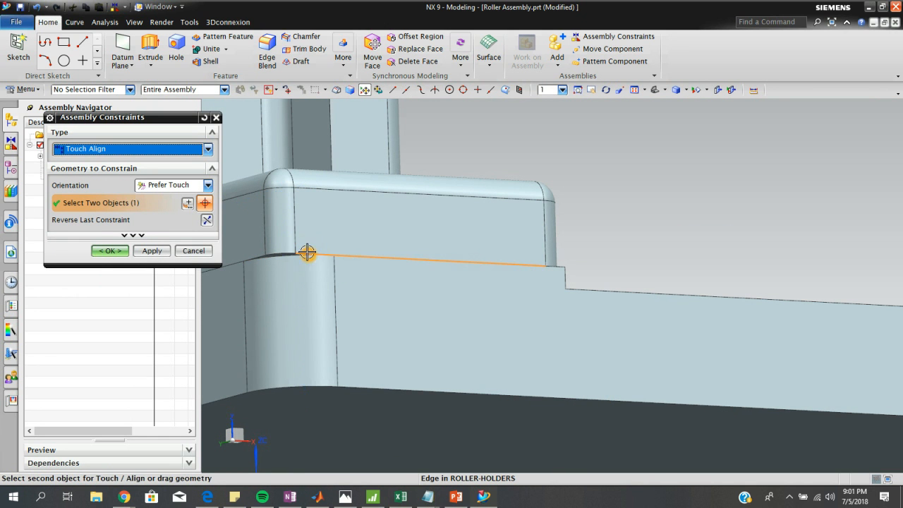
middle_drag(405, 268, 509, 422)
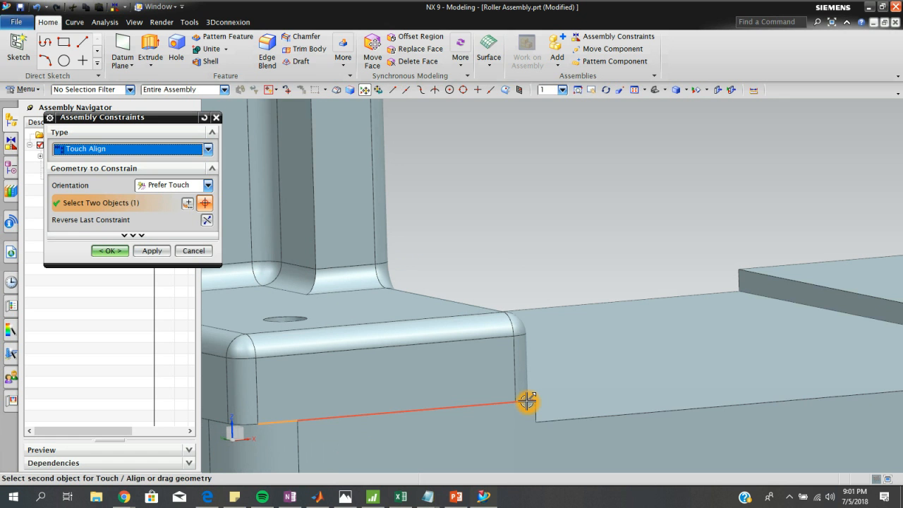
click(526, 400)
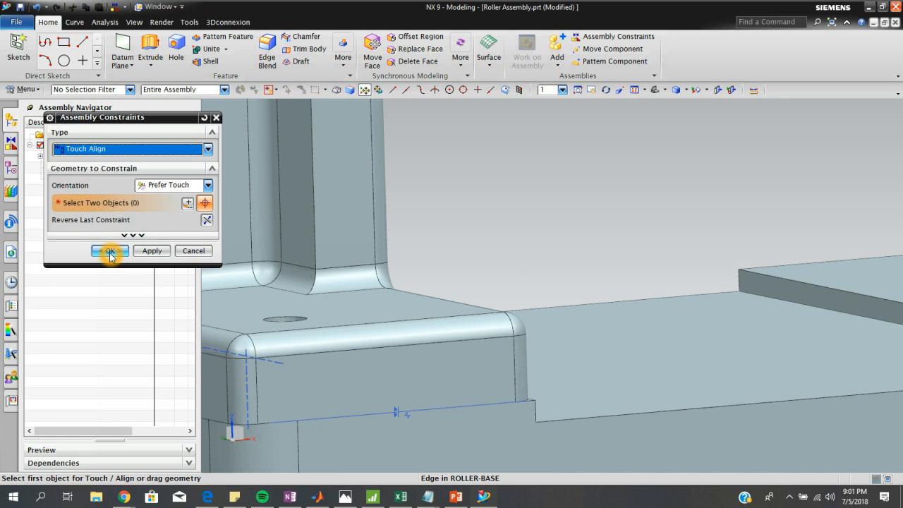
click(110, 252)
key(ctrl+f)
middle_drag(571, 284, 568, 313)
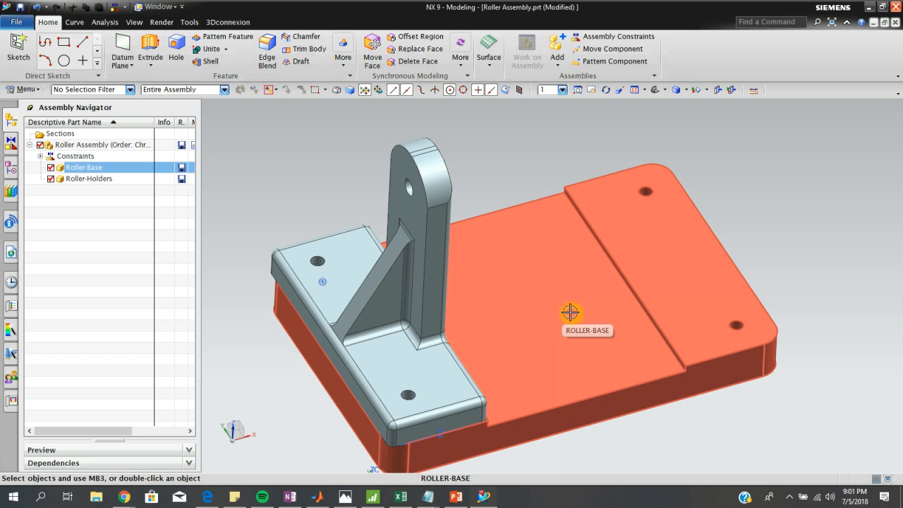
click(524, 458)
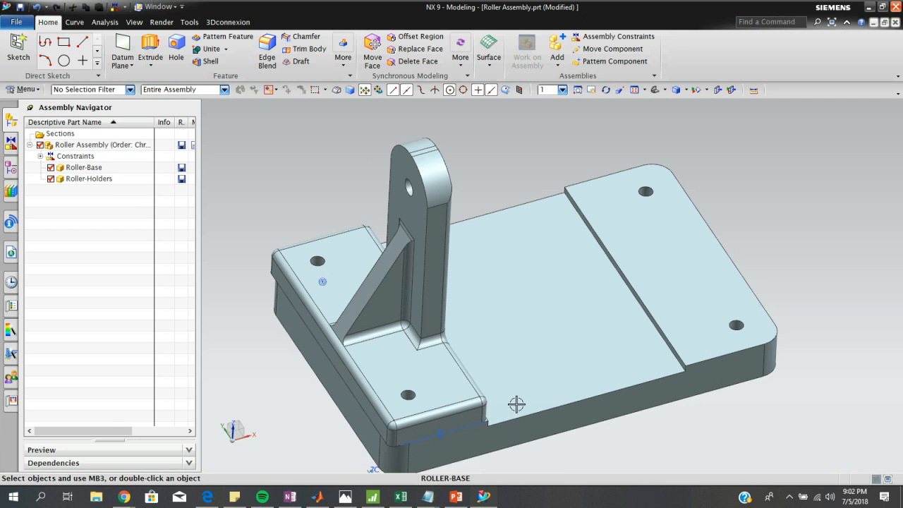
middle_drag(598, 268, 638, 247)
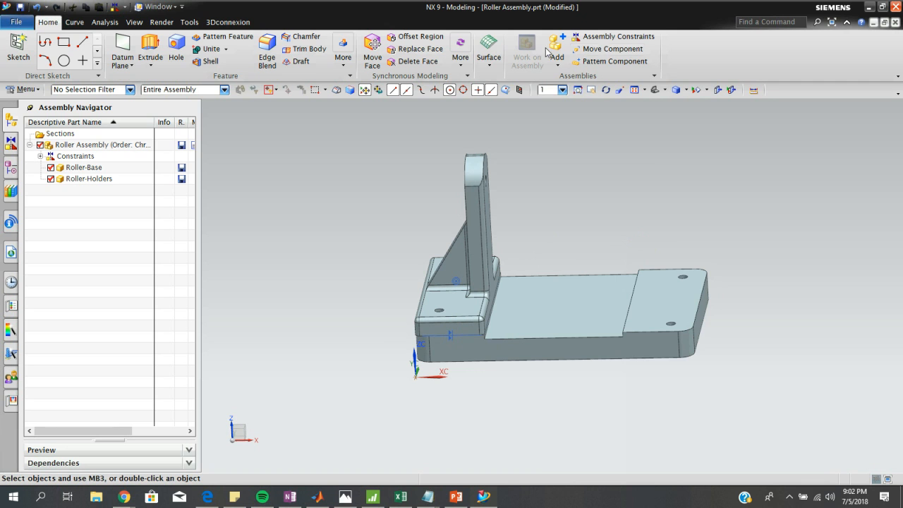
click(586, 297)
key(Escape)
Add the roller-shaft part as a component using Select Origin positioning at the point (0, 0, 0).
click(559, 44)
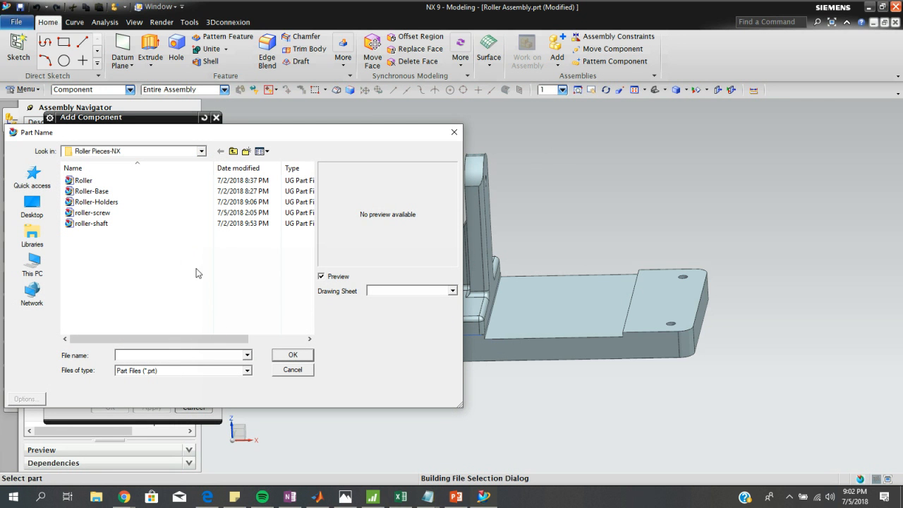
double_click(92, 223)
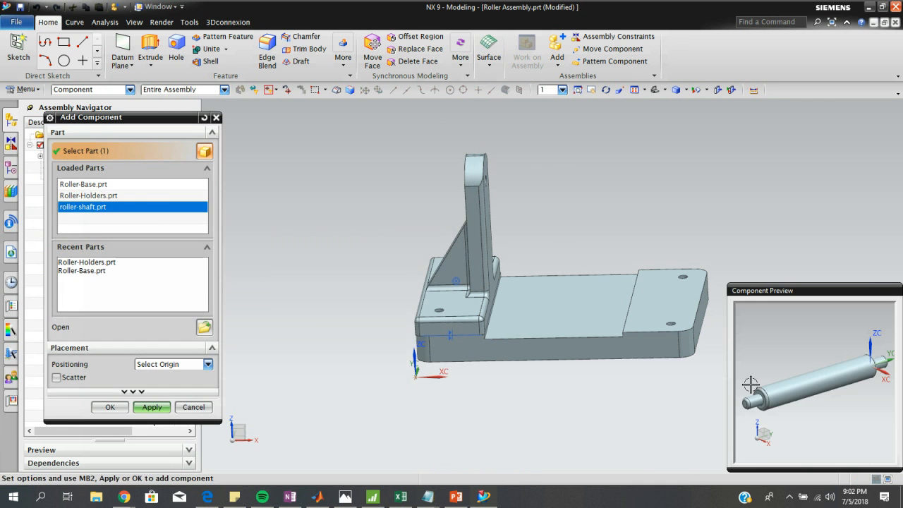
click(208, 364)
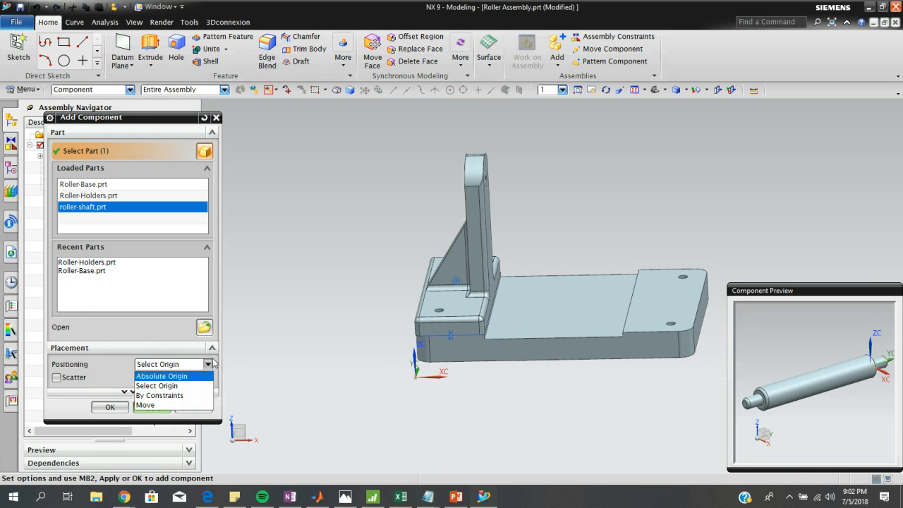
click(156, 386)
click(111, 408)
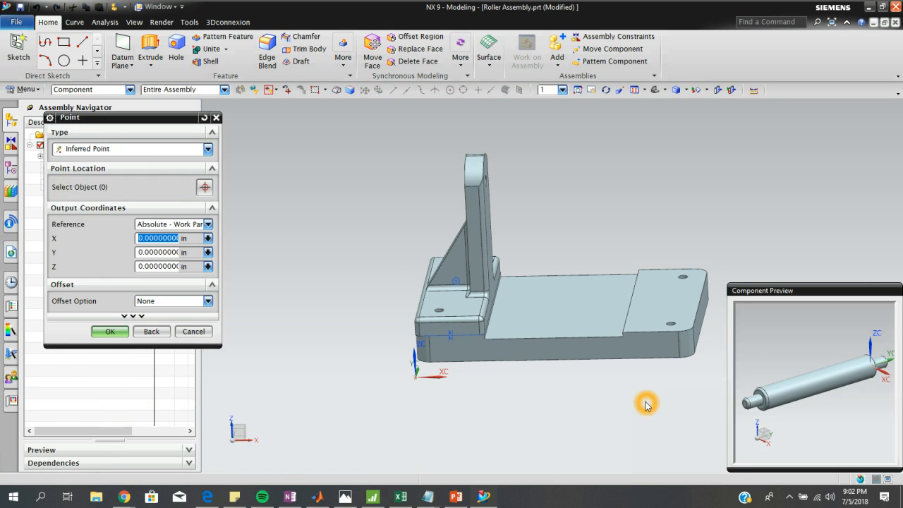
click(109, 333)
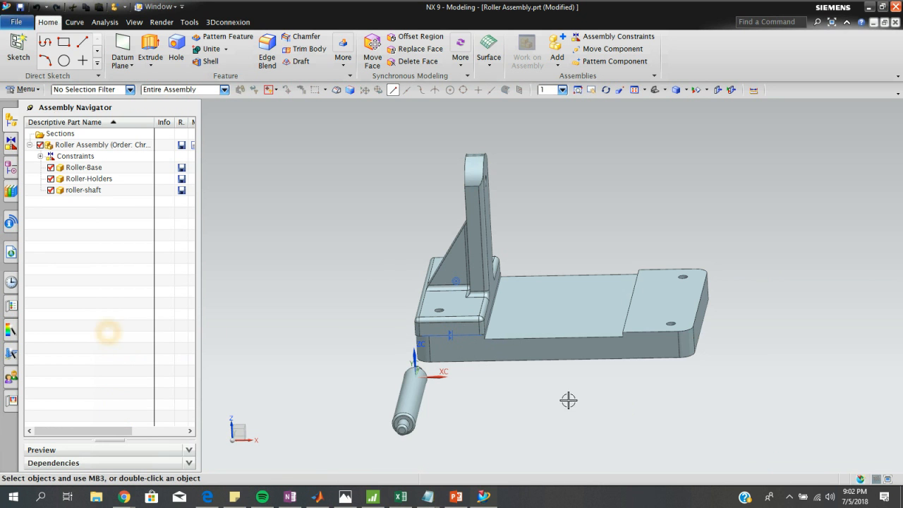
Raise the roller shaft to Z 39 with dynamic motion and rotate it nearly a quarter turn about its ZC axis.
middle_drag(538, 374, 697, 334)
right_click(403, 325)
click(381, 346)
right_click(380, 346)
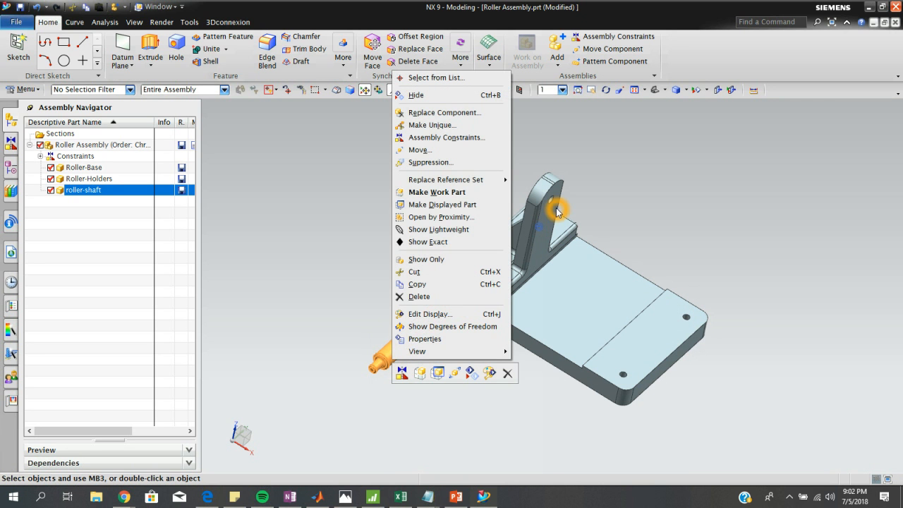
click(453, 374)
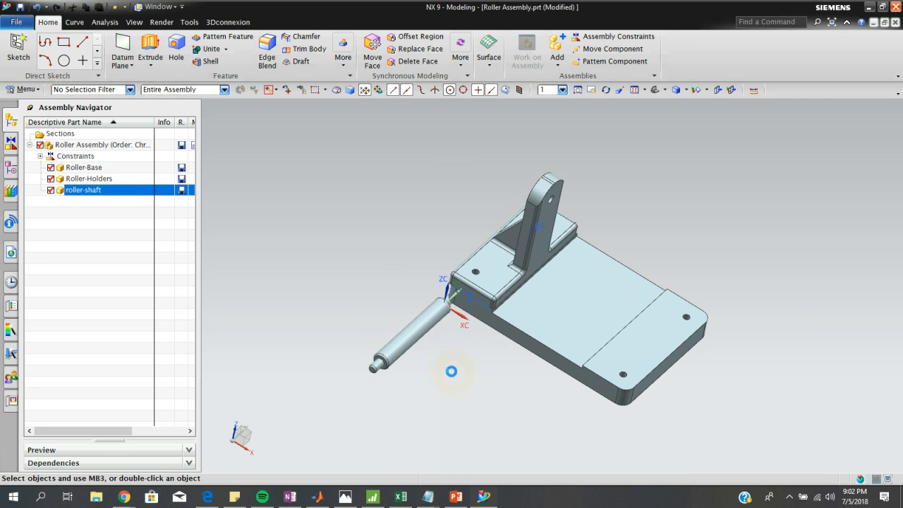
drag(459, 337, 451, 208)
middle_drag(498, 370, 519, 342)
drag(423, 302, 467, 171)
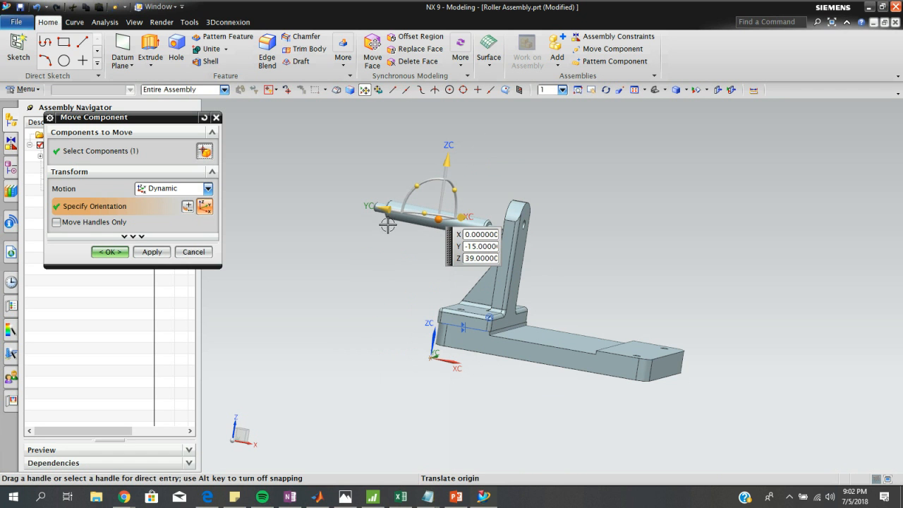
Slide the roller shaft along its YC and XC axes to a position above the base at about X 38.8 and Y 20.8.
drag(389, 219, 593, 244)
middle_drag(772, 268, 371, 440)
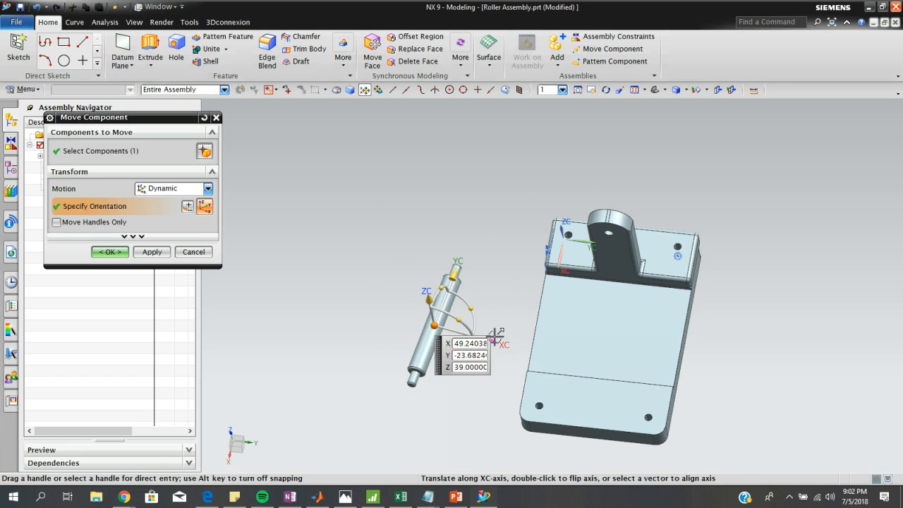
drag(500, 338, 644, 357)
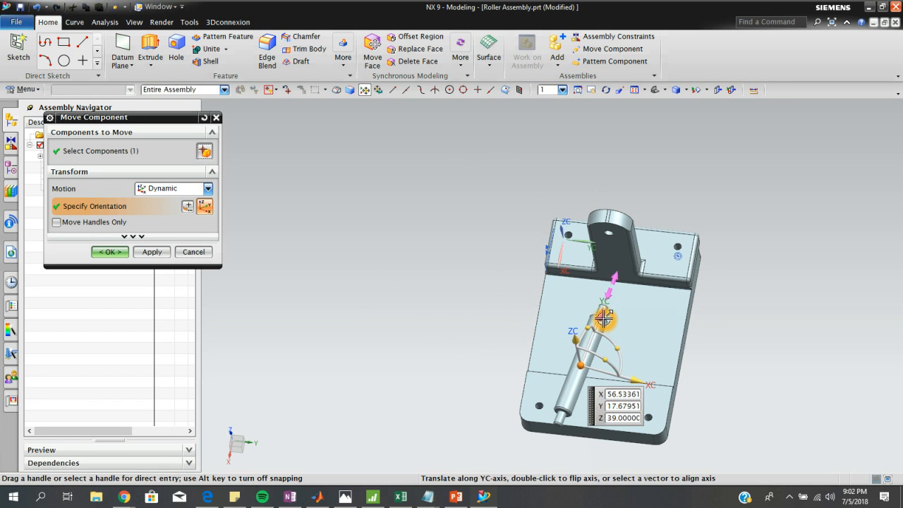
click(615, 279)
drag(615, 279, 632, 227)
Rotate the roller shaft slightly about its ZC axis to line up with the base's length, and accept the move.
middle_drag(635, 233, 685, 332)
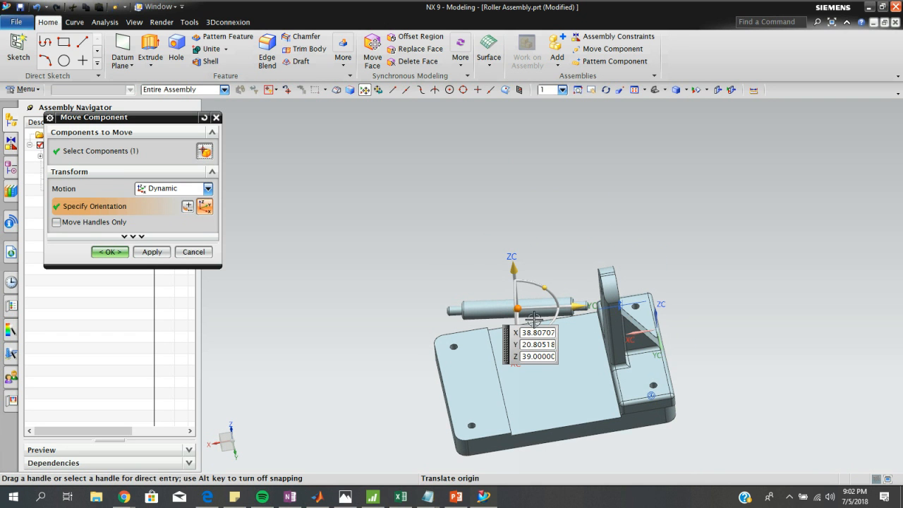
drag(505, 349, 408, 353)
drag(544, 328, 559, 328)
click(106, 252)
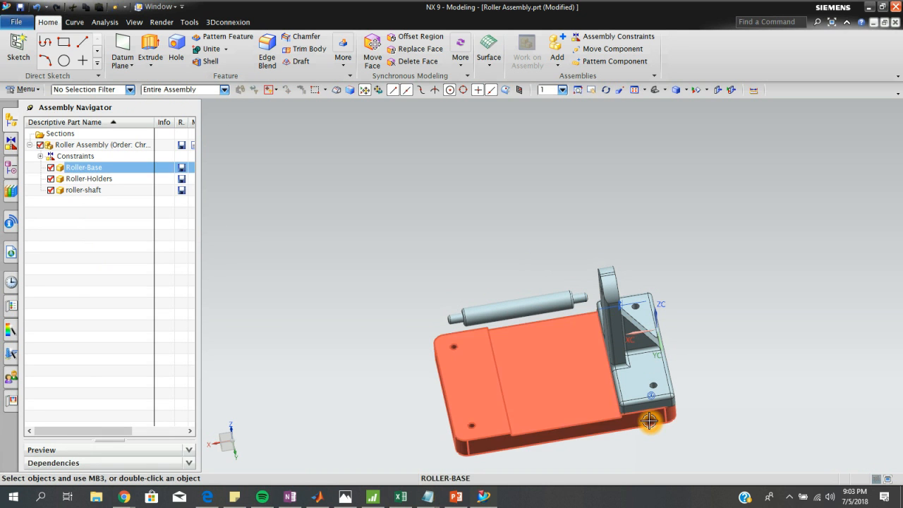
Add a Concentric constraint between the roller shaft's end shoulder edge and the hole edge on the holder's inner face, and accept it.
click(618, 37)
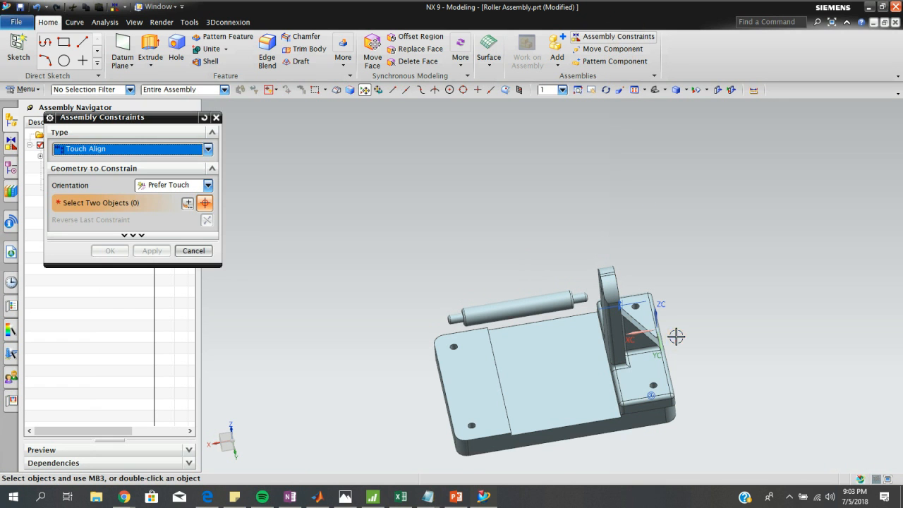
middle_drag(676, 338, 628, 331)
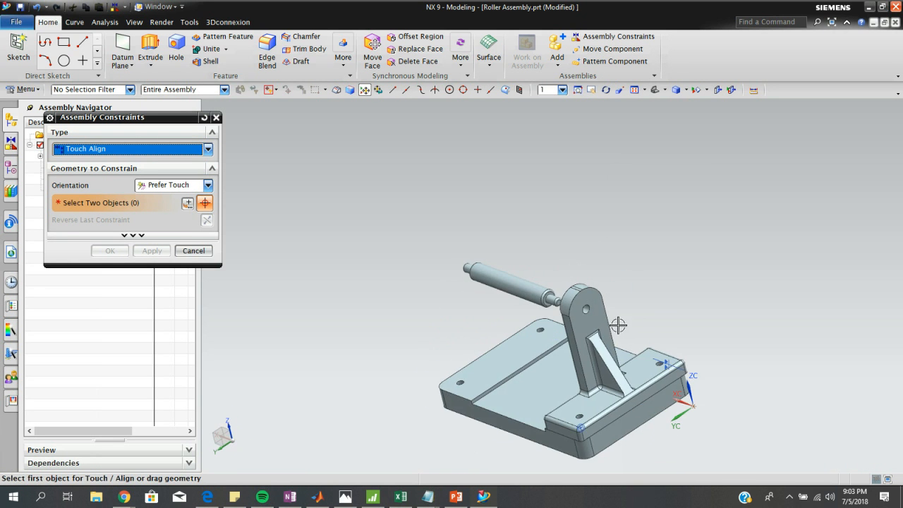
scroll(574, 316, up, 5)
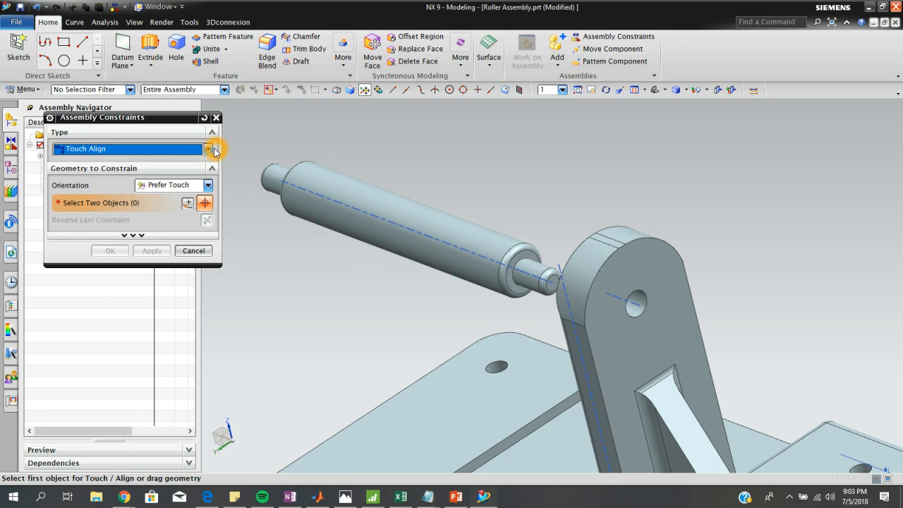
click(208, 149)
click(124, 174)
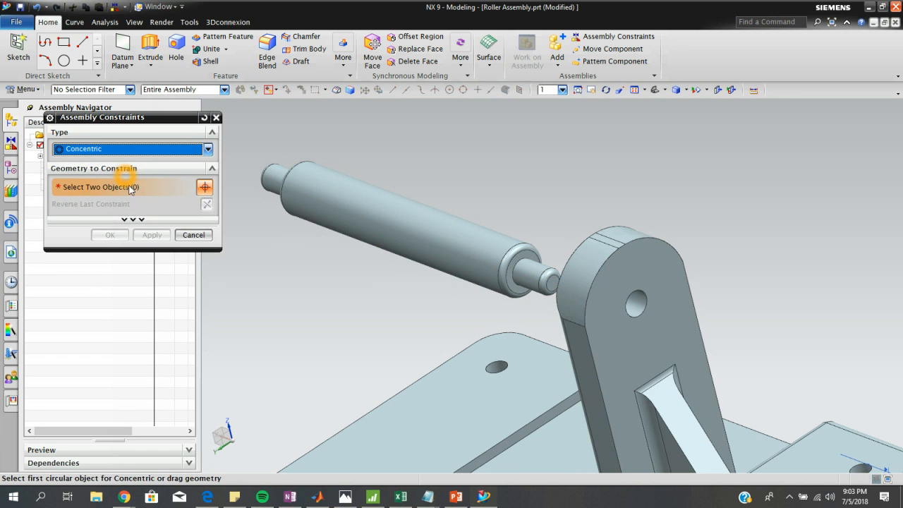
click(522, 262)
middle_drag(528, 268, 626, 295)
click(730, 293)
middle_drag(784, 360, 827, 348)
scroll(769, 355, down, 3)
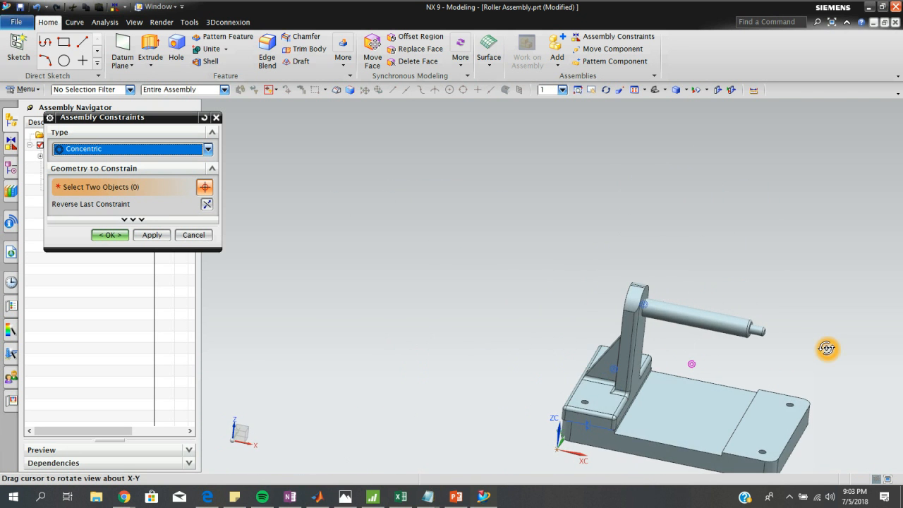
click(105, 235)
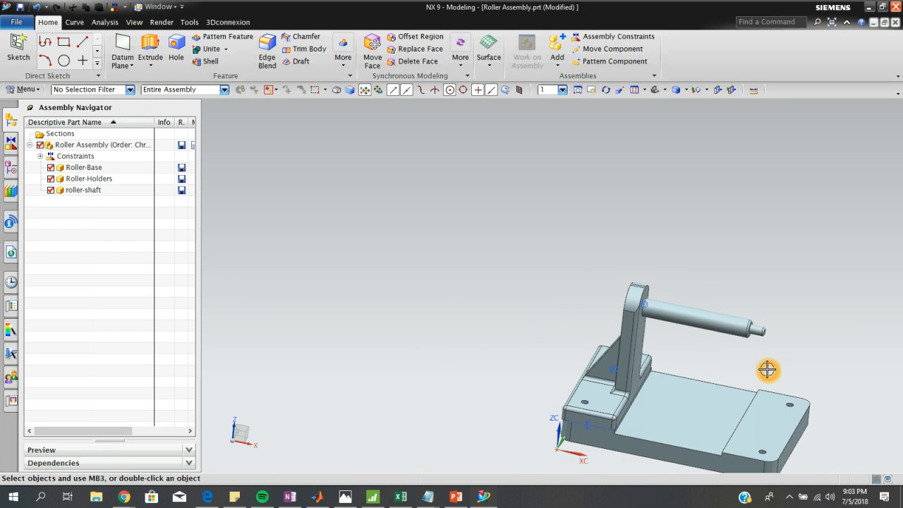
Add the Roller part from the Roller Pieces-NX folder as a component using Select Origin positioning at the point (0, 0, 0).
scroll(766, 377, down, 2)
scroll(619, 379, down, 3)
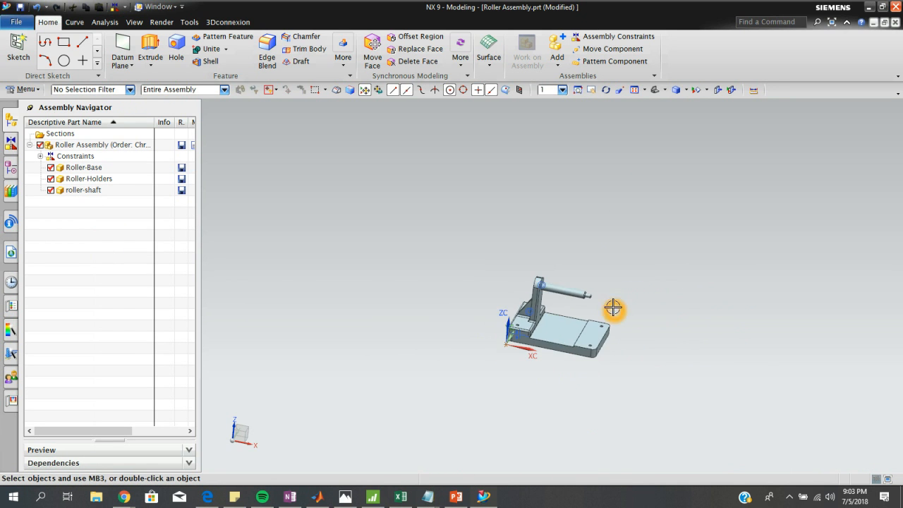
scroll(582, 305, up, 6)
middle_drag(582, 305, 572, 359)
scroll(552, 314, down, 2)
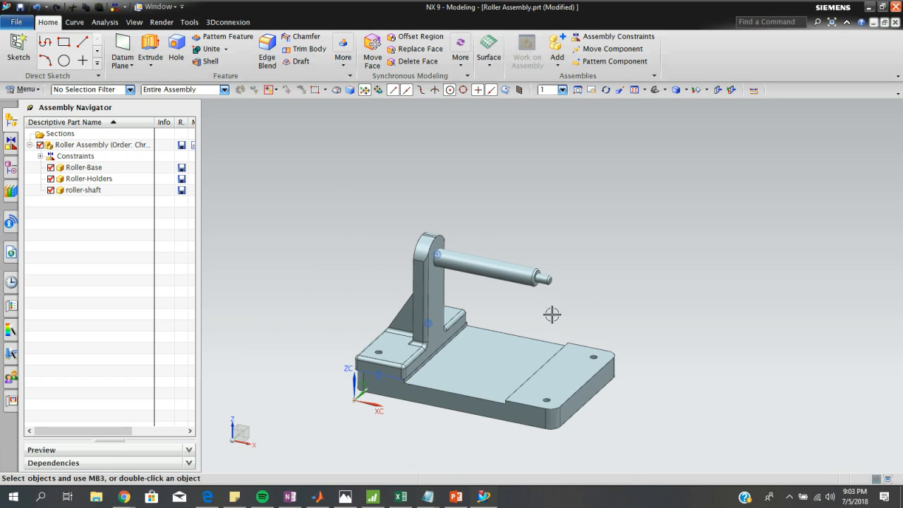
click(558, 64)
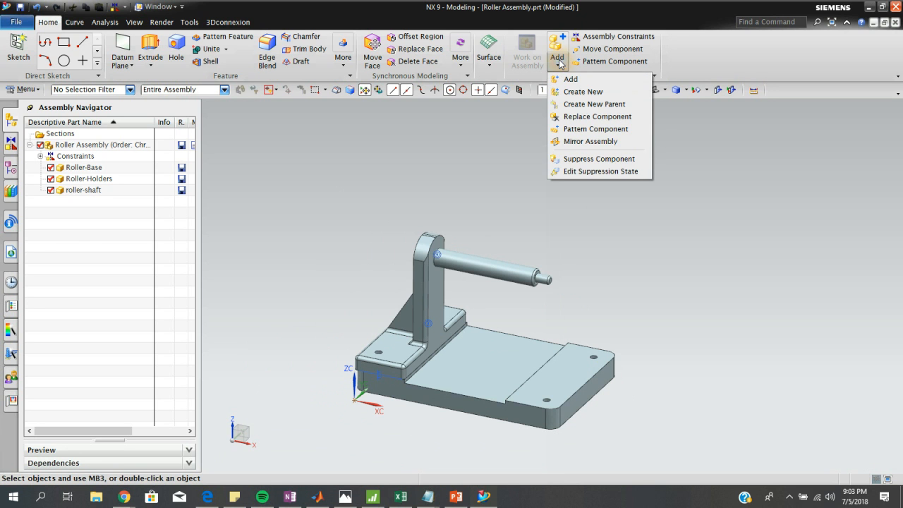
click(570, 79)
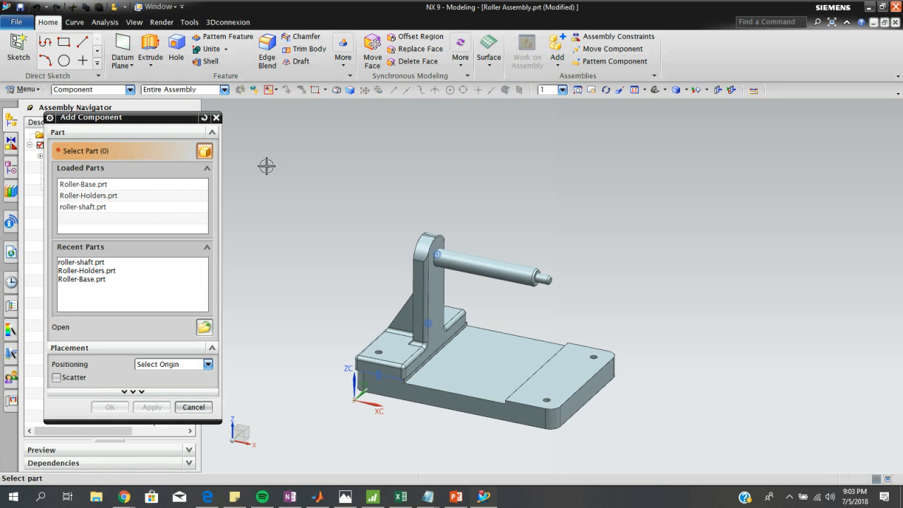
click(203, 330)
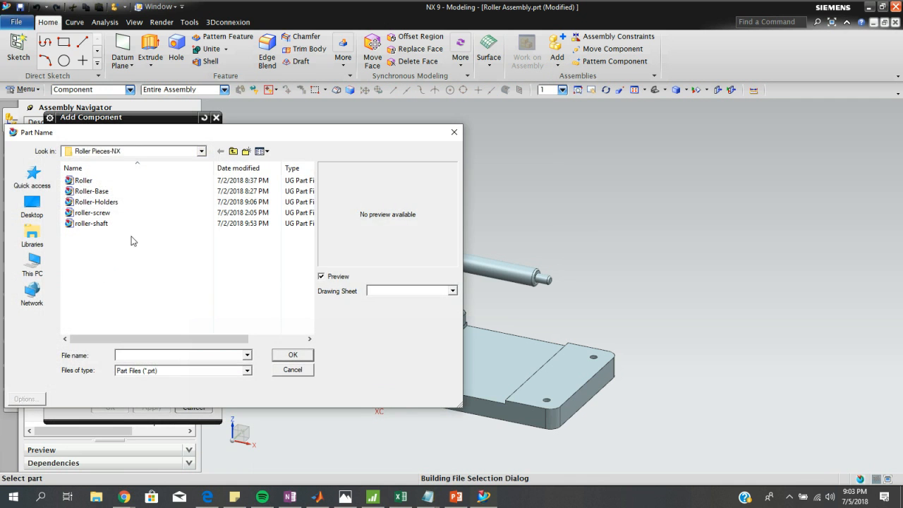
click(106, 182)
double_click(107, 183)
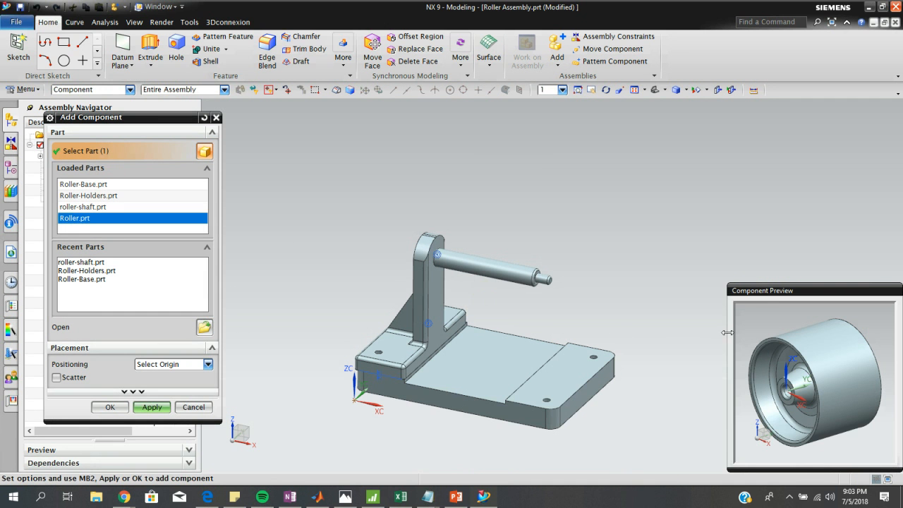
click(110, 408)
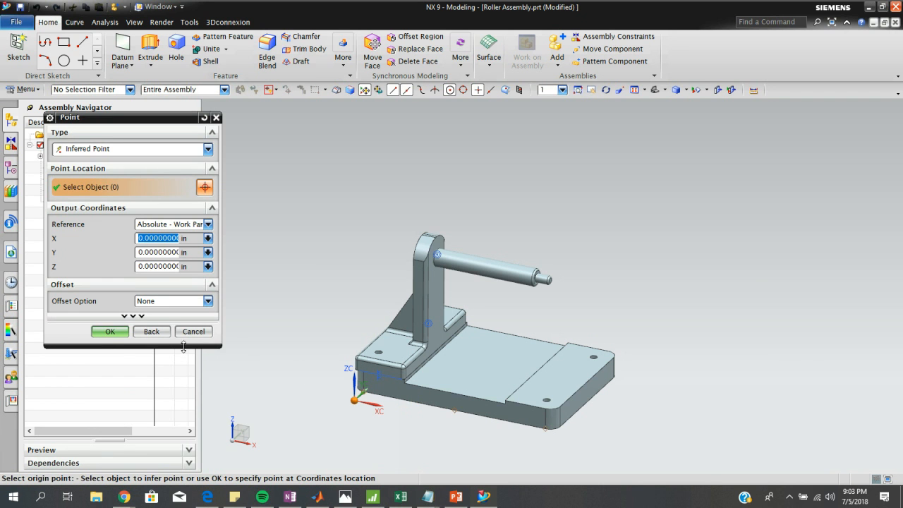
click(110, 332)
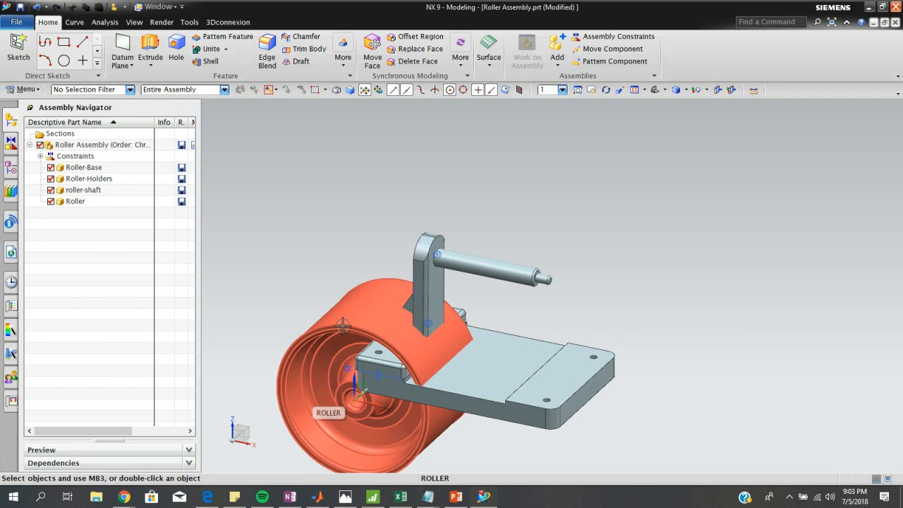
Rotate the roller about a quarter turn around its ZC axis and raise it to Z 41 with dynamic motion.
right_click(343, 327)
click(398, 342)
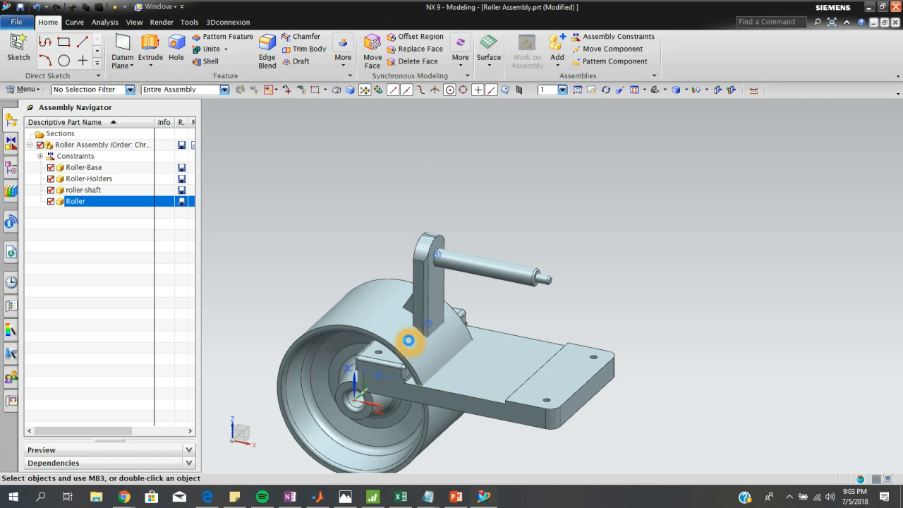
drag(417, 372, 380, 402)
drag(381, 331, 390, 185)
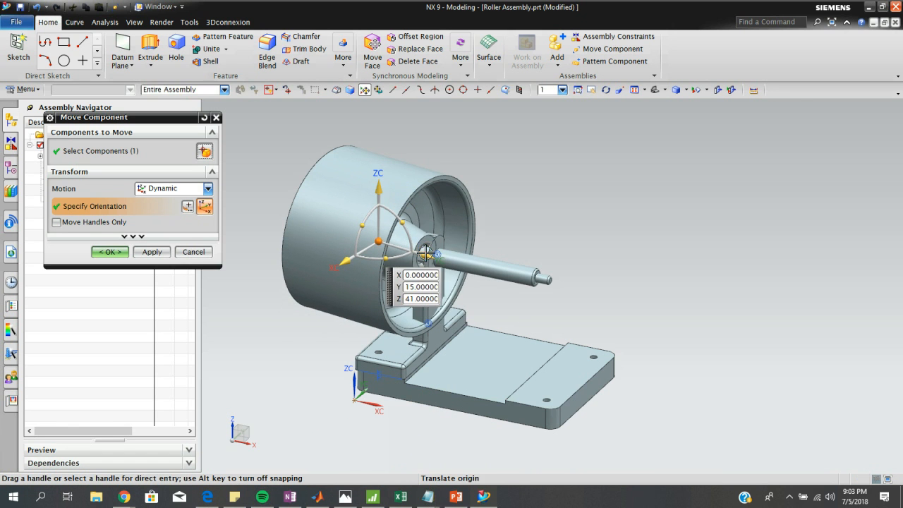
Slide the roller clear of the shaft and holder to about X 39.4 and Y 46.1, and accept the move.
drag(429, 254, 549, 290)
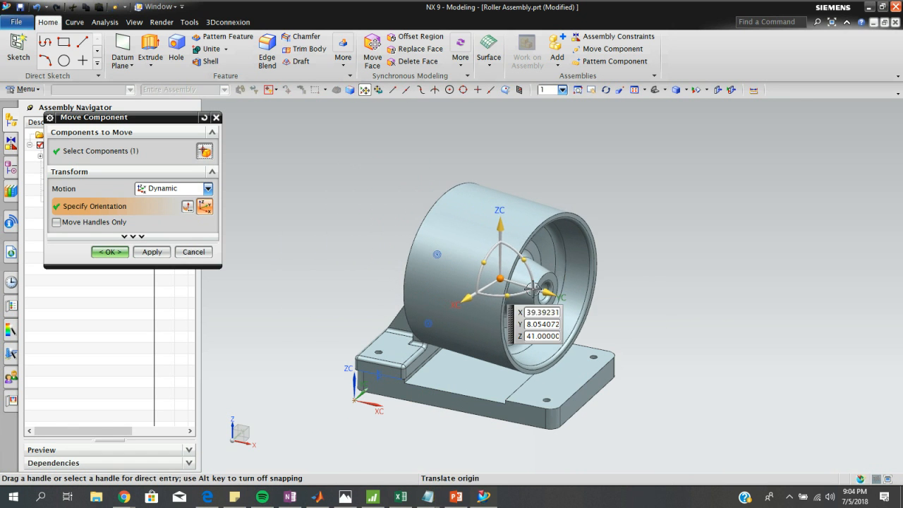
middle_drag(600, 305, 522, 316)
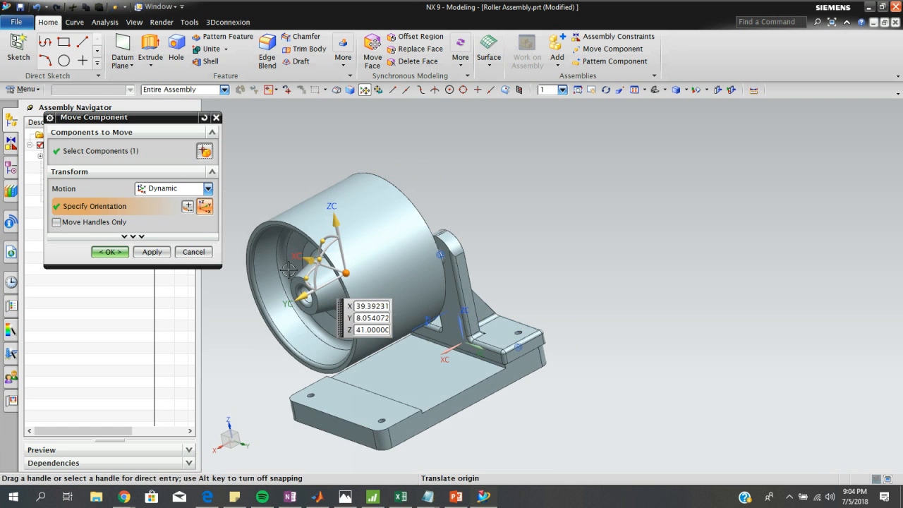
middle_drag(534, 363, 586, 342)
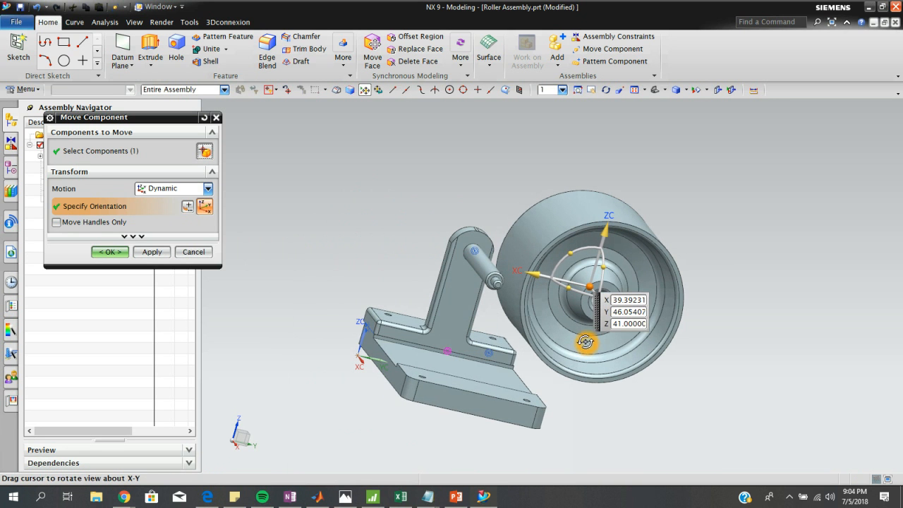
click(110, 253)
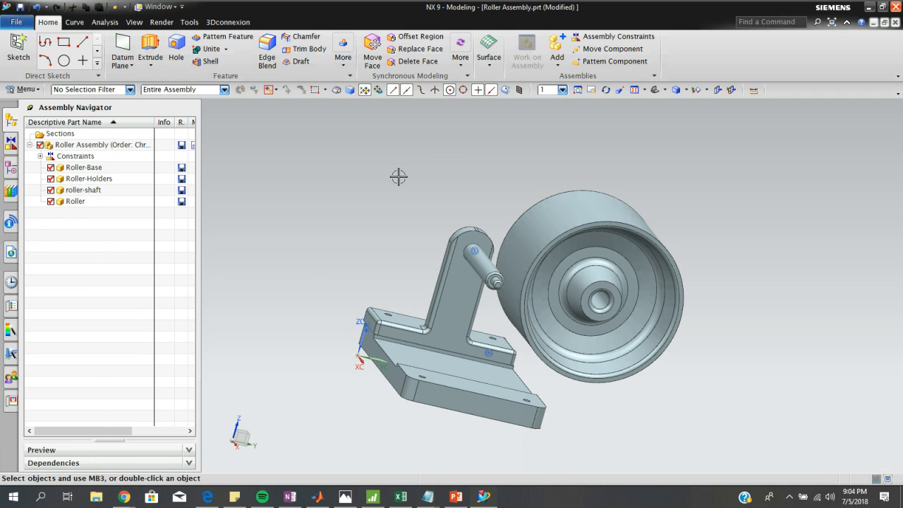
Add a Concentric constraint between the roller's bore edge and the roller shaft's free-end shoulder edge, and accept it.
click(611, 48)
click(616, 37)
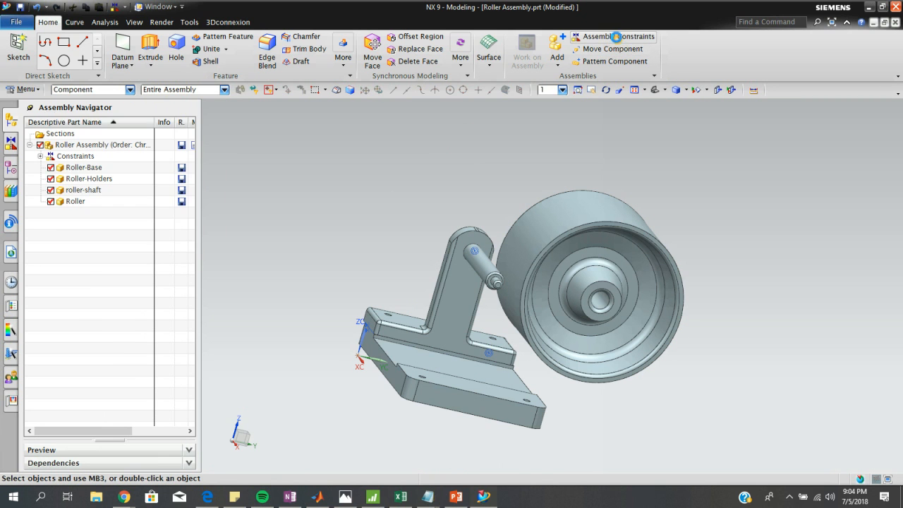
click(601, 302)
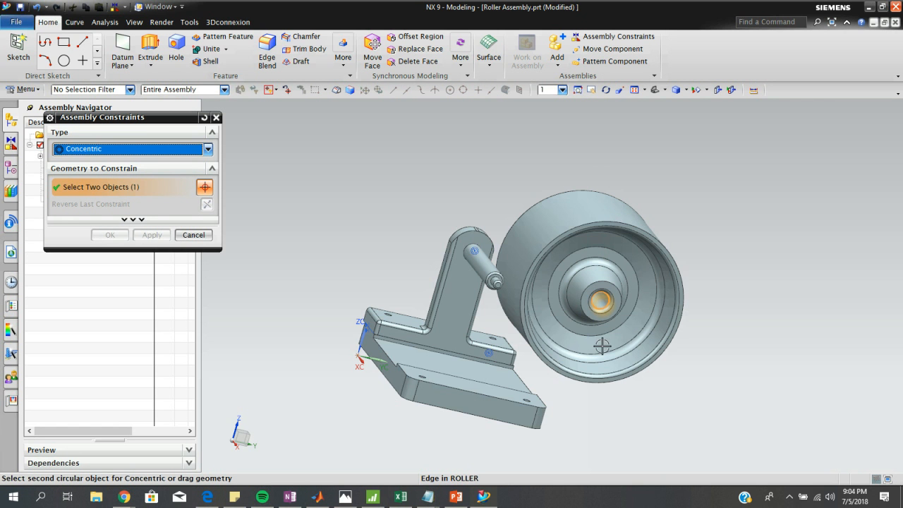
scroll(500, 300, up, 3)
click(487, 272)
scroll(530, 290, down, 3)
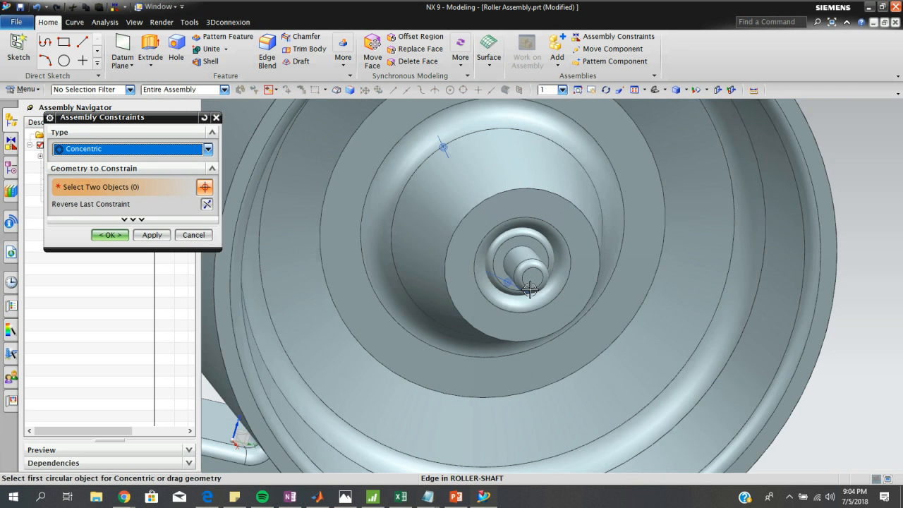
scroll(624, 280, down, 2)
middle_drag(624, 280, 773, 328)
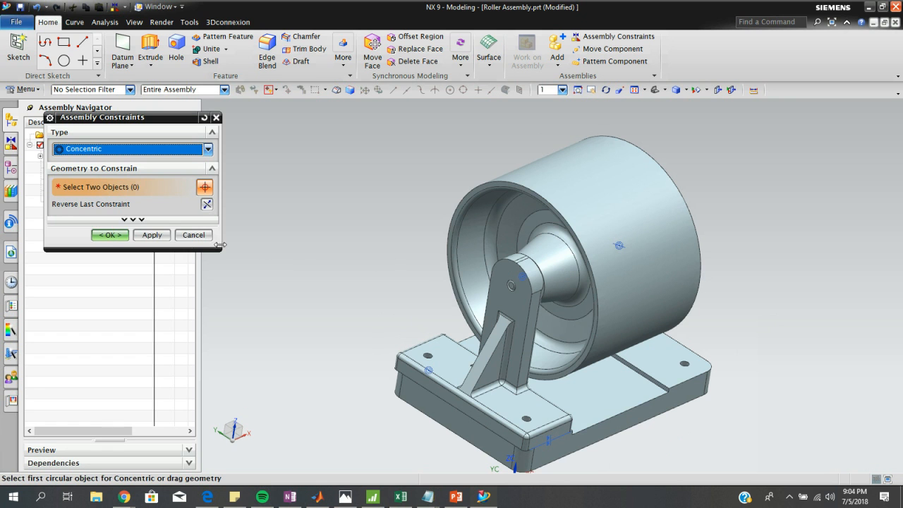
click(114, 235)
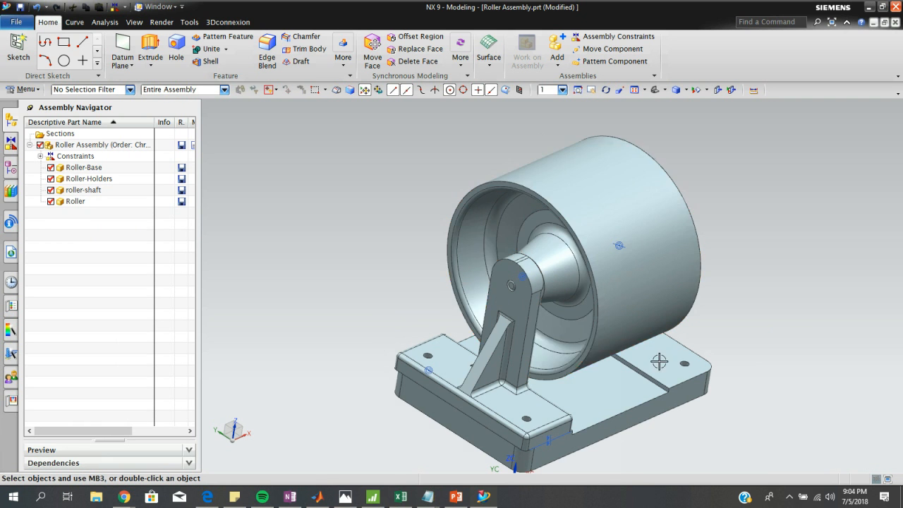
Add a second Roller-Holders component from the loaded parts using Select Origin positioning at the default point.
click(659, 364)
shift+middle_drag(681, 385, 618, 360)
click(590, 53)
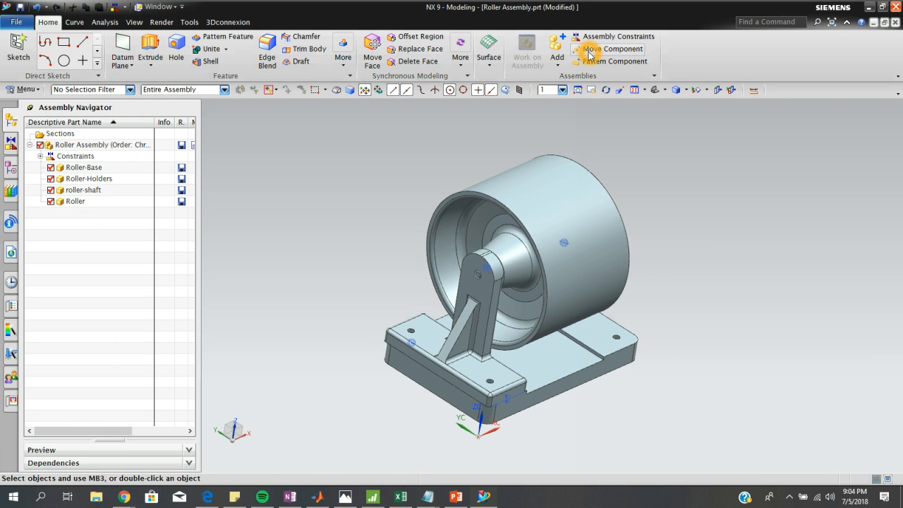
click(557, 47)
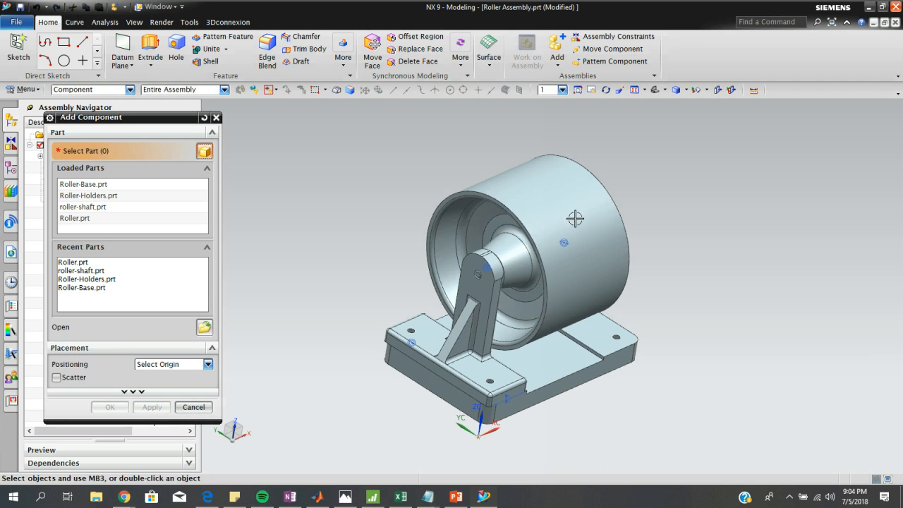
click(91, 197)
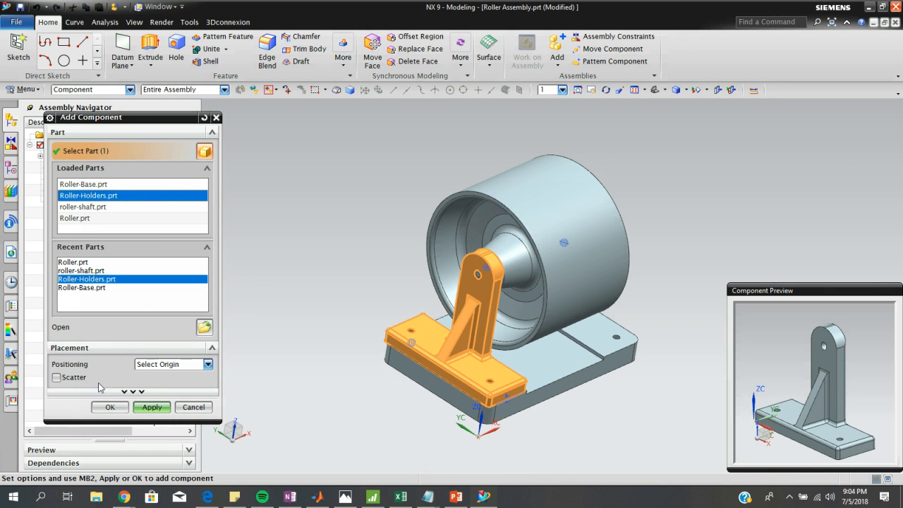
click(144, 409)
click(106, 337)
middle_drag(516, 375, 536, 381)
right_click(513, 399)
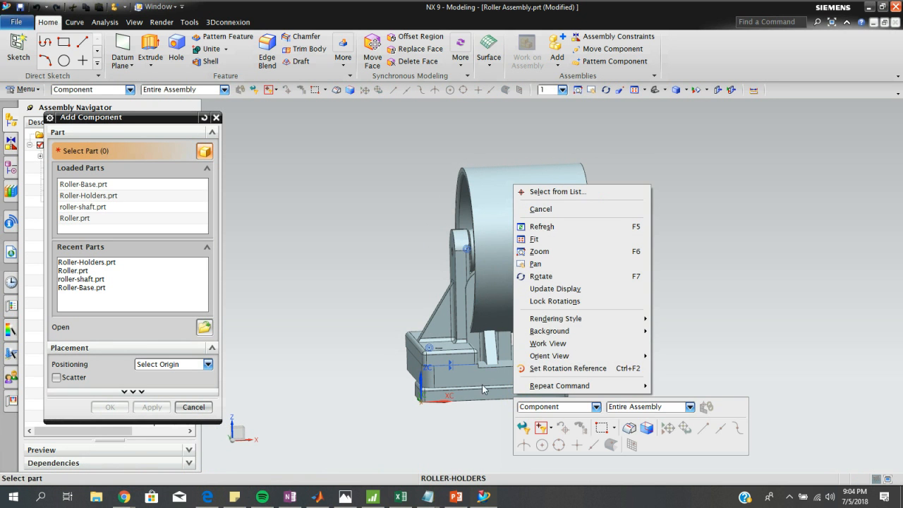
click(194, 407)
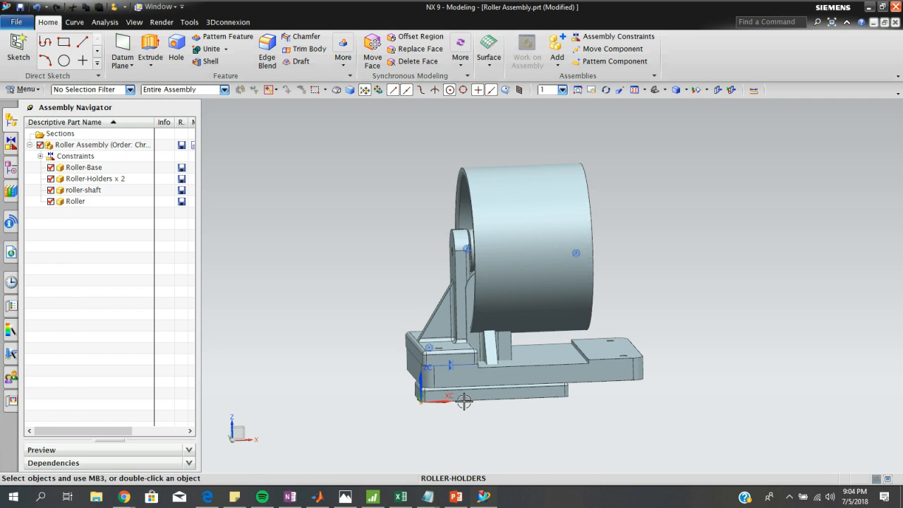
Move the second roller holder with dynamic motion to the free end of the base at X 61 and Z 31.
right_click(478, 398)
click(541, 412)
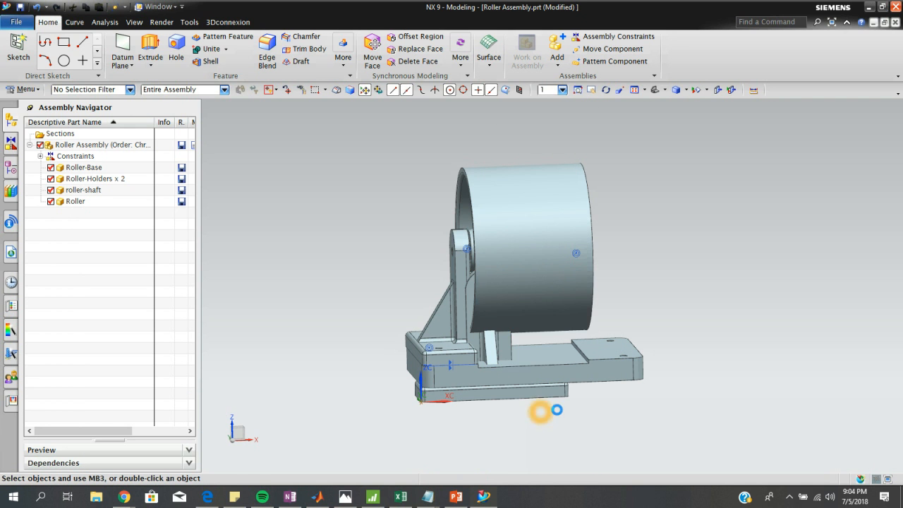
drag(556, 333, 700, 325)
click(639, 272)
drag(643, 244, 643, 196)
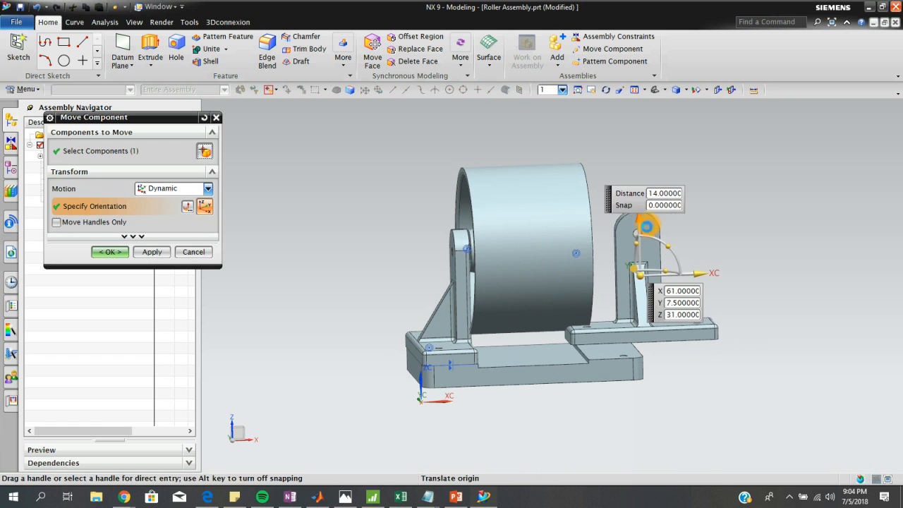
Rotate the second roller holder about a quarter turn around its ZC axis so its rib faces outward, and accept the move.
drag(661, 275, 642, 201)
middle_drag(674, 260, 576, 286)
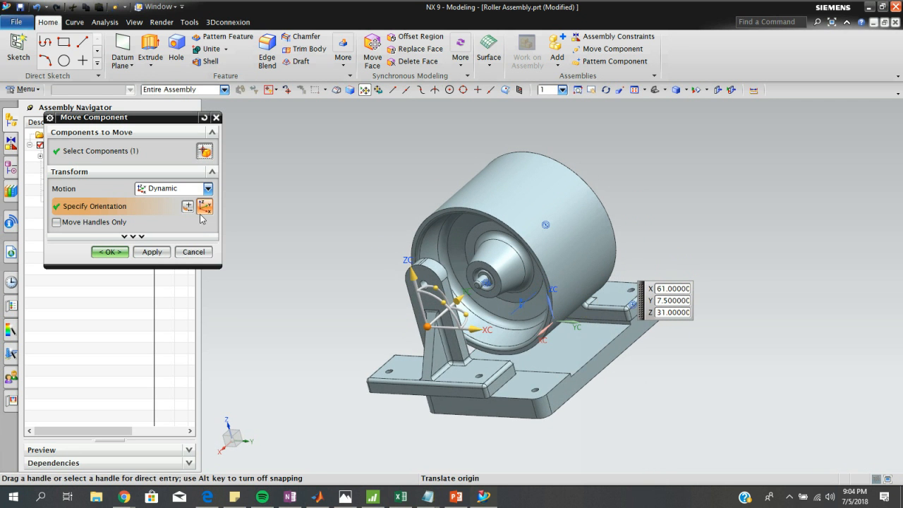
click(109, 252)
Add a Concentric constraint between the second roller holder's hole edge and the end edge of the roller shaft.
scroll(497, 415, up, 3)
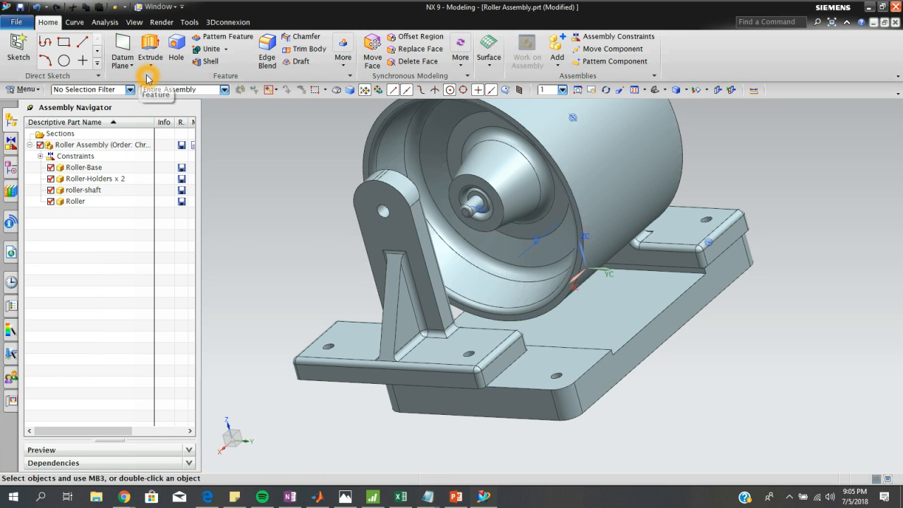
click(613, 37)
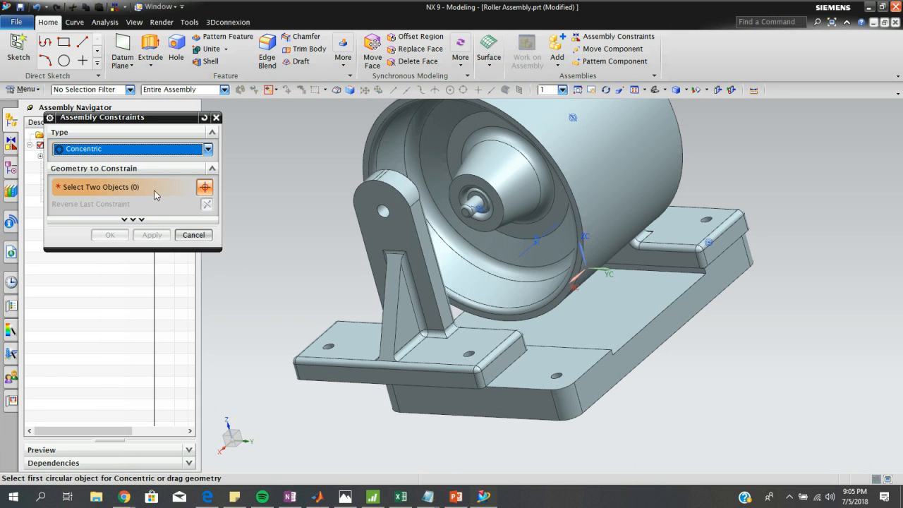
click(383, 221)
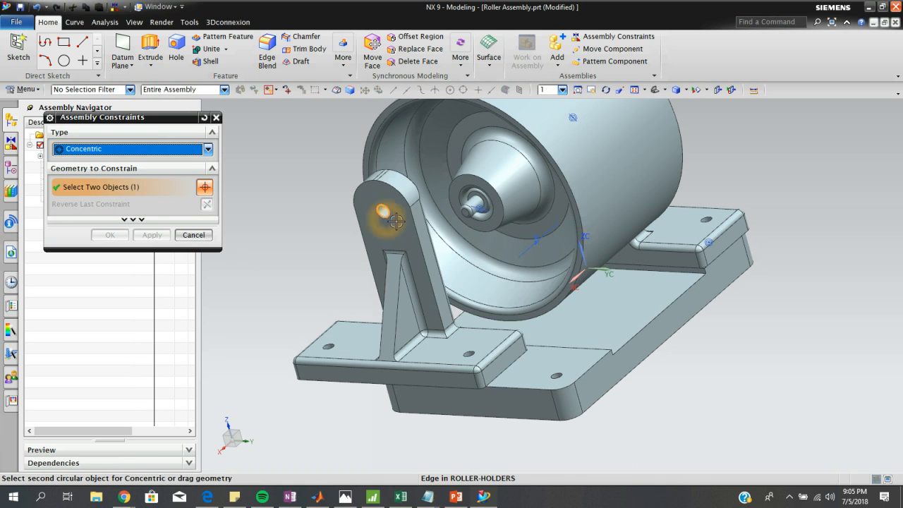
click(471, 212)
mouse_move(561, 299)
middle_down()
mouse_move(544, 313)
mouse_move(552, 297)
middle_up()
middle_drag(477, 339, 456, 366)
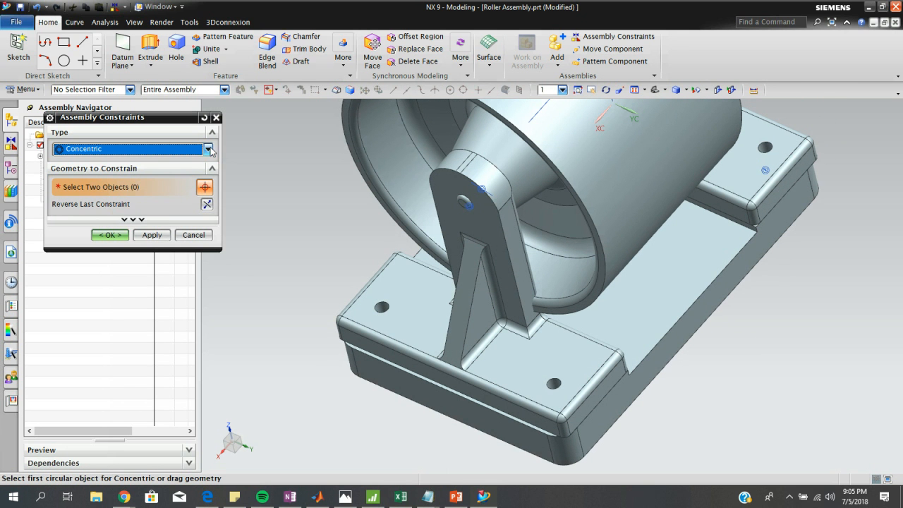
Try to add a Touch Align constraint between the second holder's lower outer edge and the matching top end edge of the base.
click(209, 149)
click(90, 161)
scroll(422, 387, down, 3)
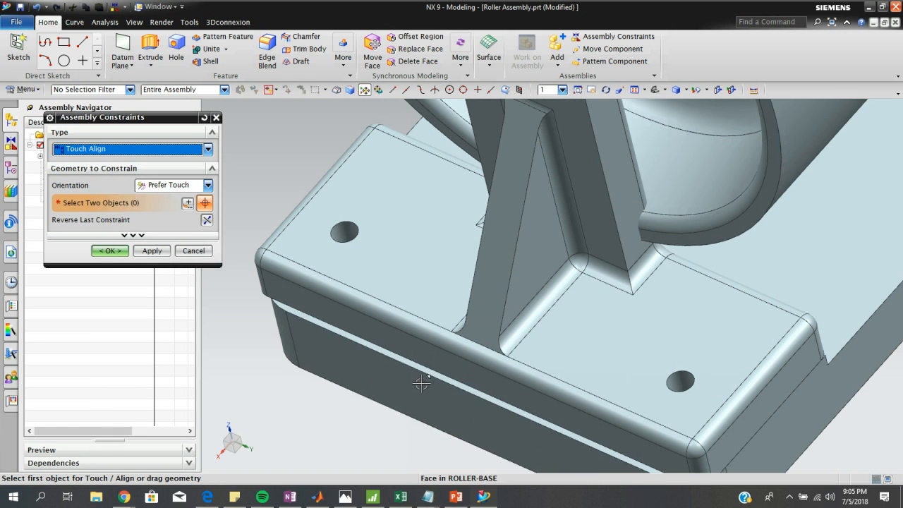
click(430, 370)
click(432, 376)
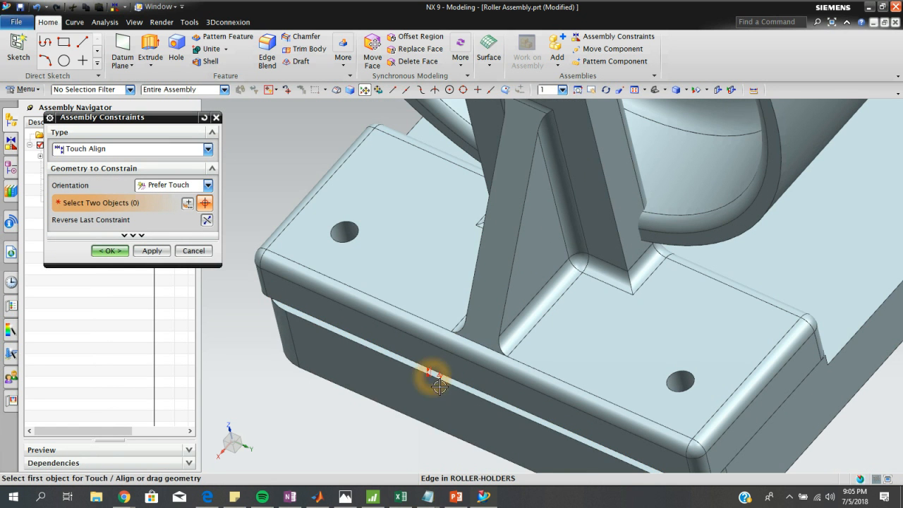
scroll(485, 355, up, 2)
mouse_move(491, 319)
middle_down()
mouse_move(502, 296)
mouse_move(500, 304)
middle_up()
scroll(500, 304, up, 1)
click(182, 256)
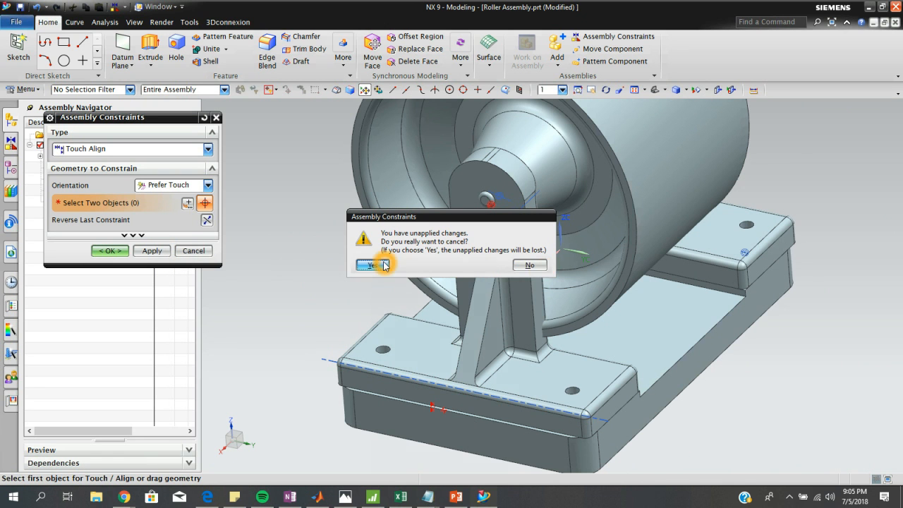
click(524, 265)
Delete the second holder's Align constraint with the base and its Concentric constraint with the roller shaft.
click(10, 142)
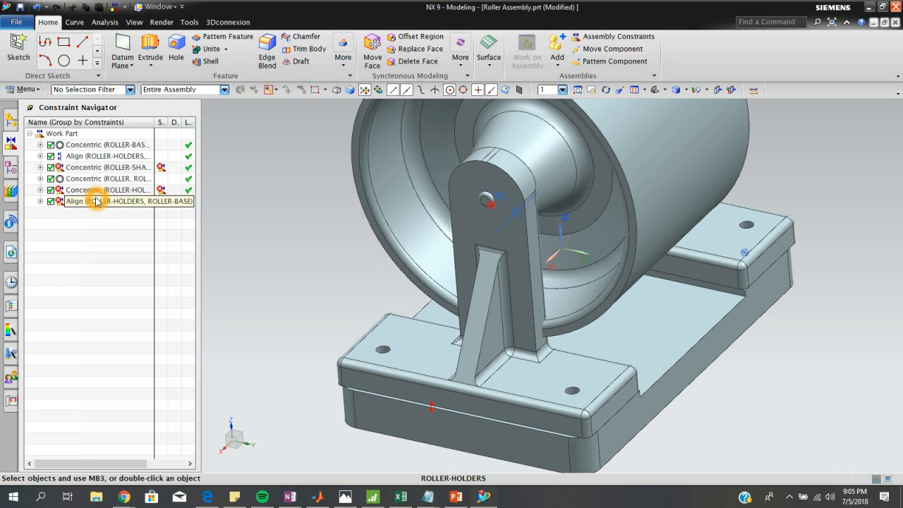
right_click(97, 201)
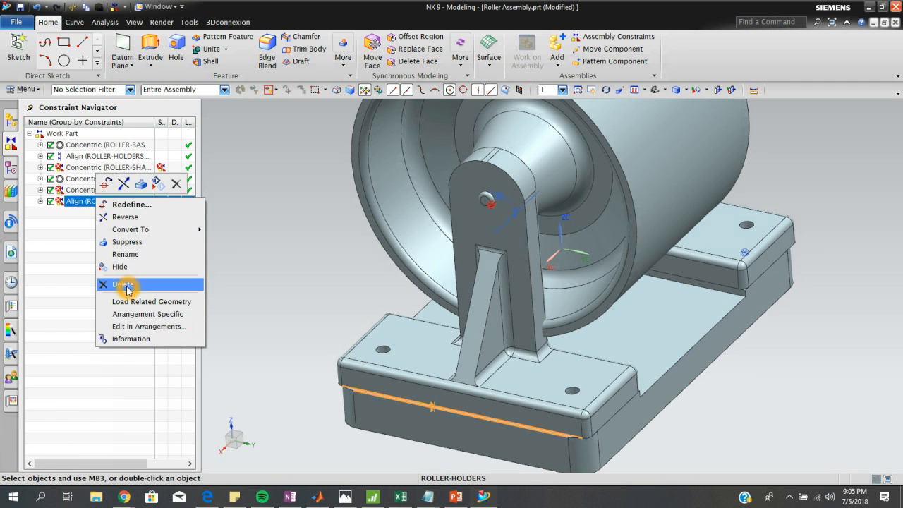
click(124, 284)
middle_drag(454, 355, 519, 363)
right_click(78, 191)
click(111, 285)
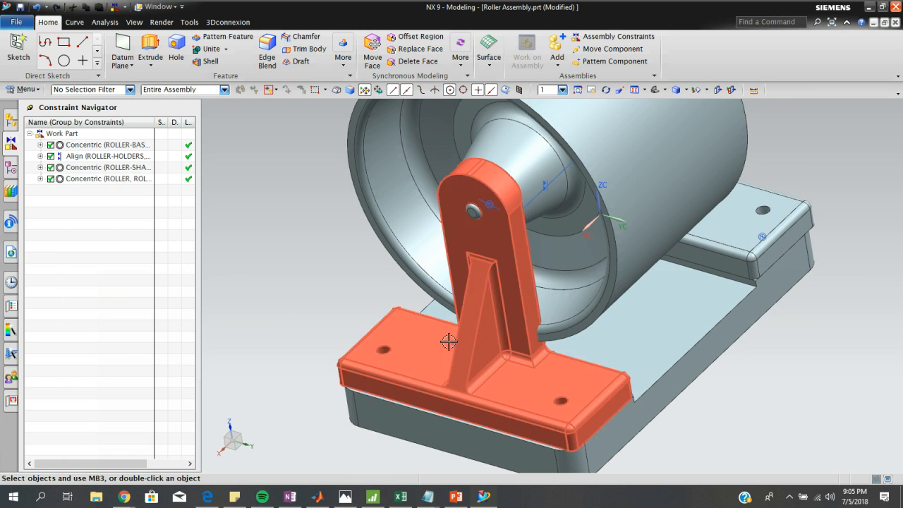
click(602, 49)
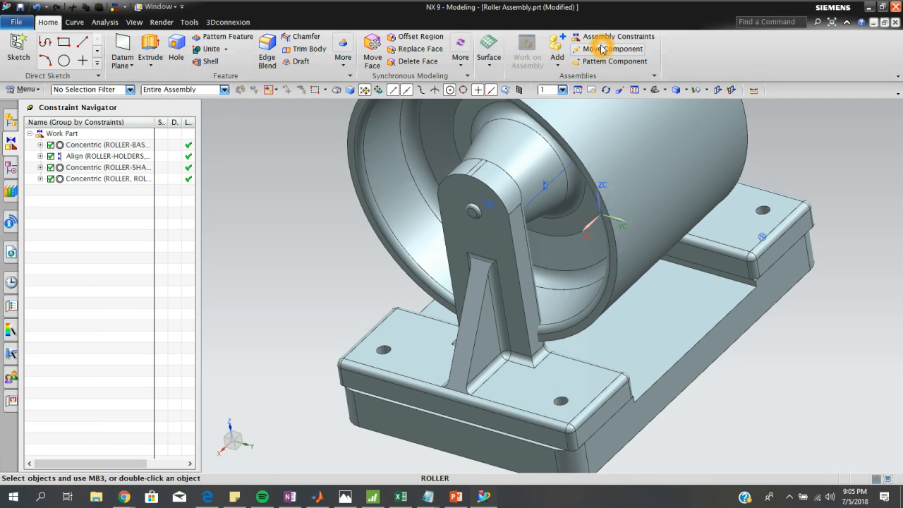
click(480, 426)
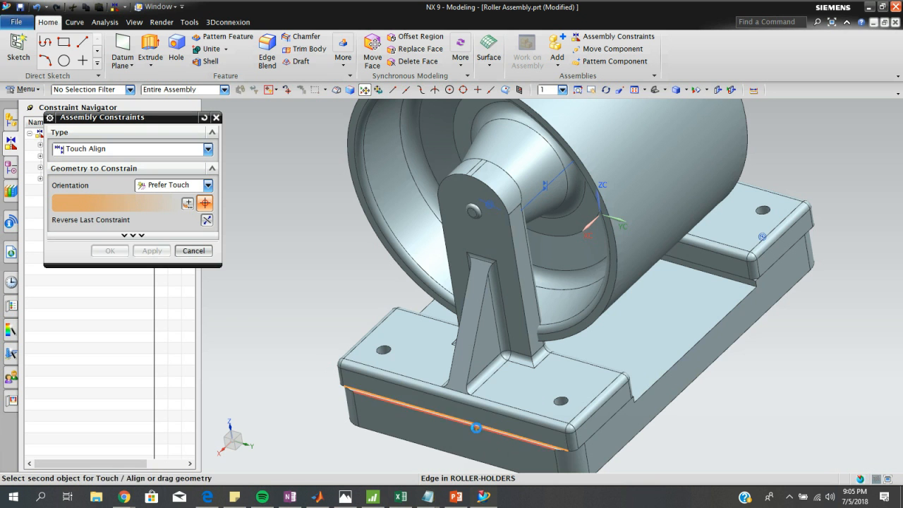
click(477, 427)
middle_drag(619, 412, 600, 399)
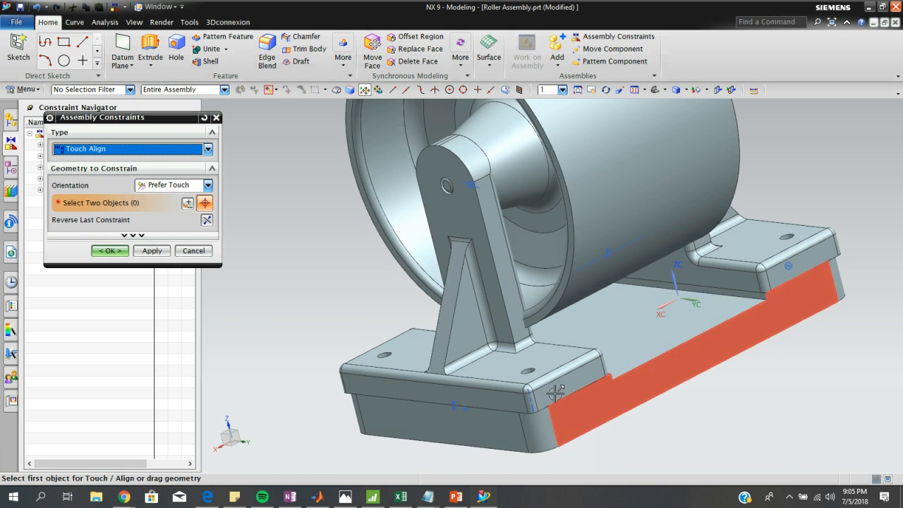
scroll(599, 399, up, 5)
middle_drag(577, 441, 422, 311)
click(404, 274)
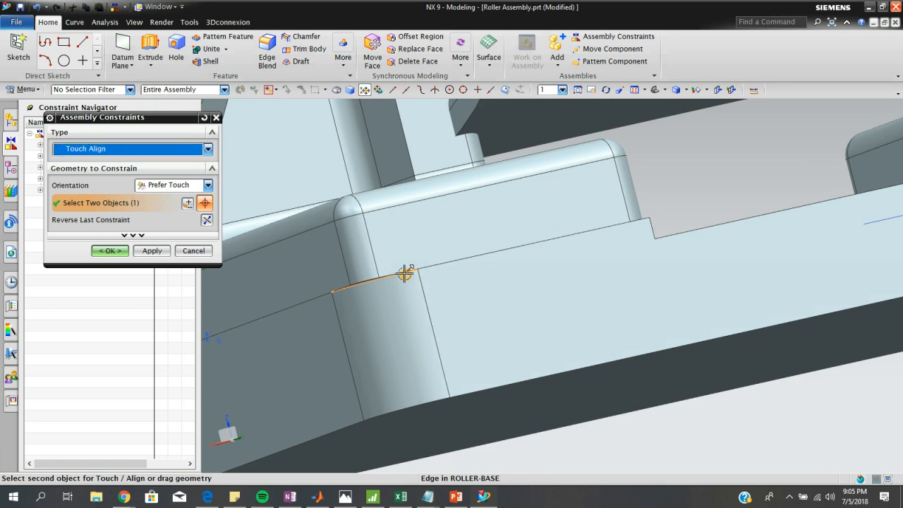
middle_drag(426, 279, 395, 268)
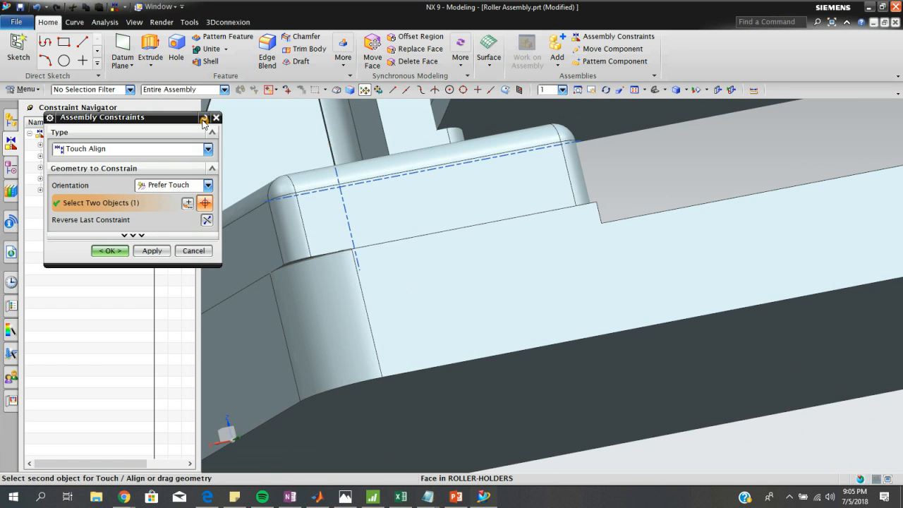
click(193, 251)
click(372, 265)
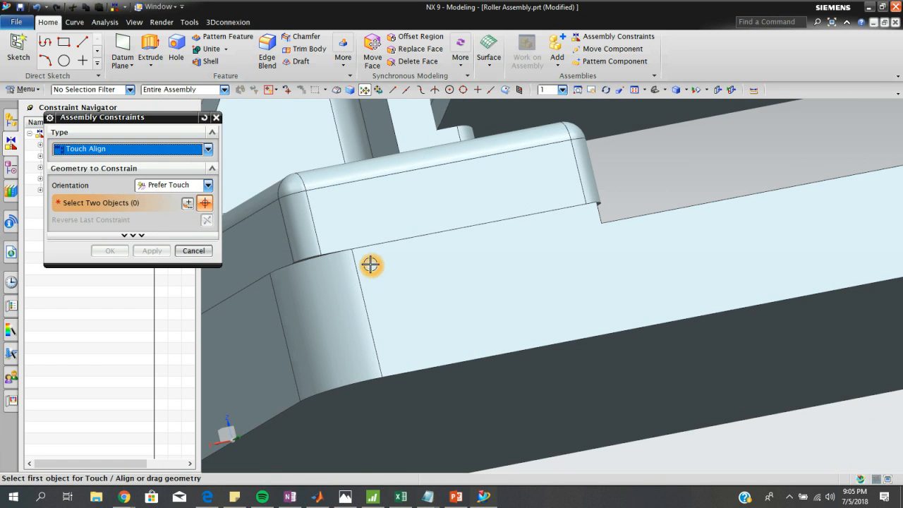
Add a Touch Align constraint between the second holder's lower outer edge and the adjacent top end edge of the base.
middle_drag(314, 245, 325, 258)
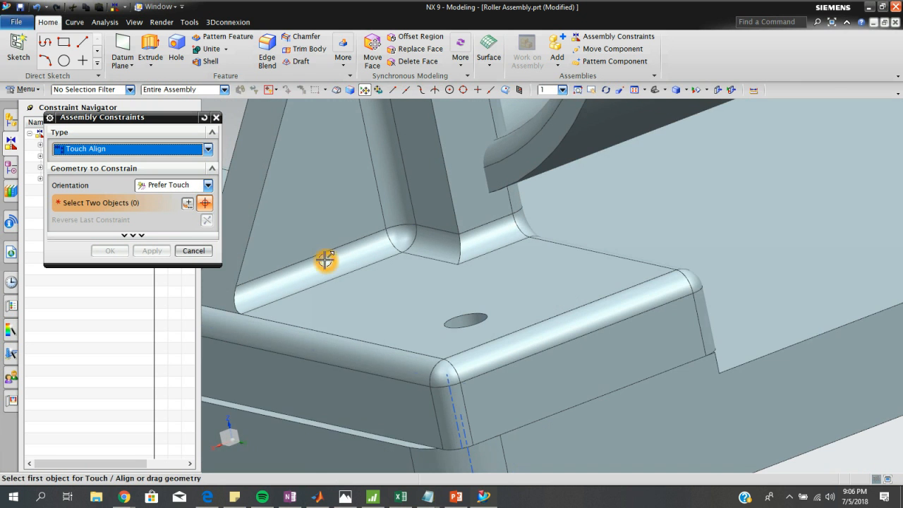
click(310, 419)
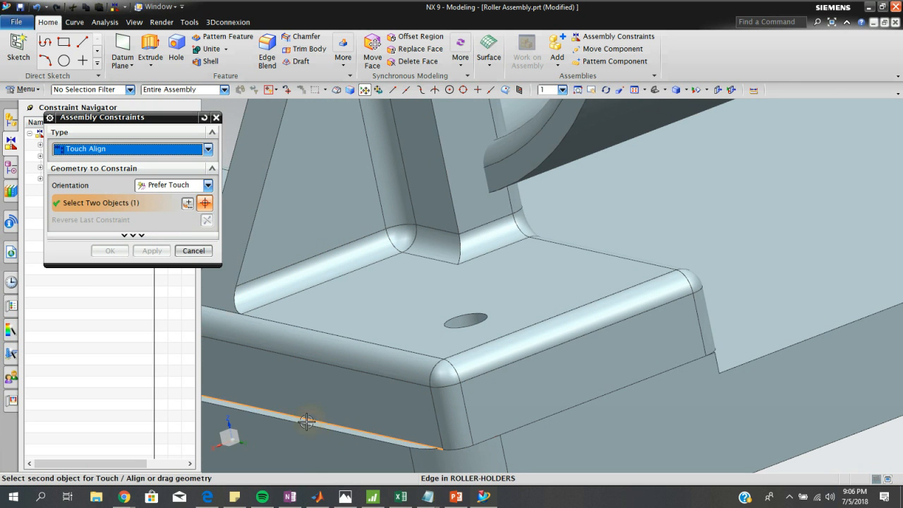
click(305, 424)
Touch-align the second holder's lower side edge with the base's upper side edge, and accept the constraints.
middle_drag(553, 421, 537, 402)
scroll(290, 210, up, 5)
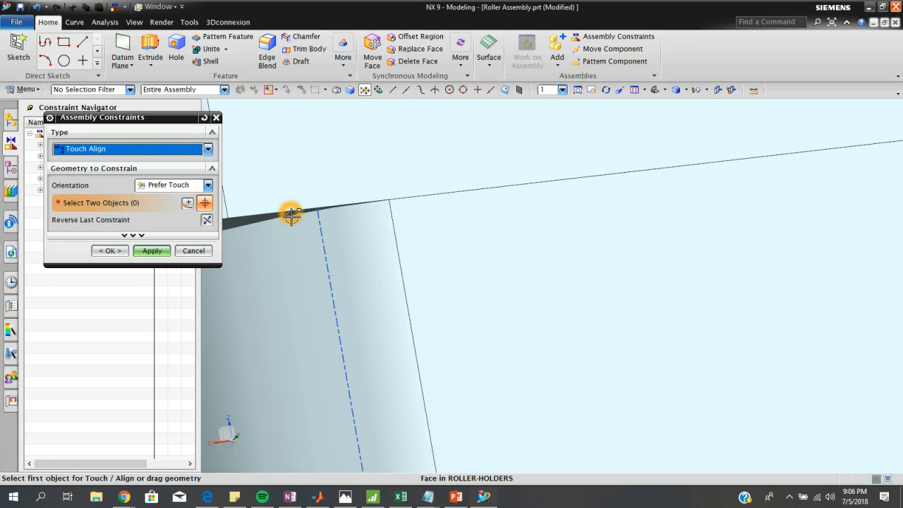
click(285, 213)
scroll(385, 230, down, 5)
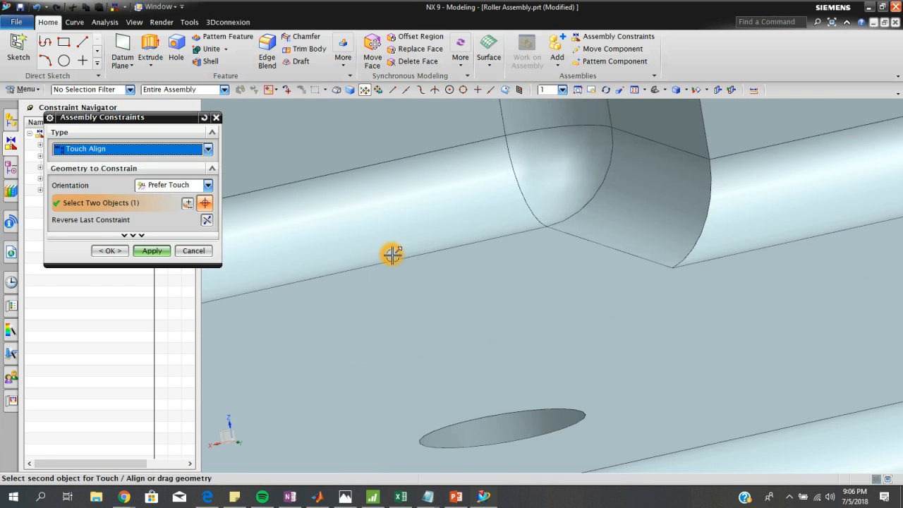
scroll(543, 360, down, 3)
scroll(676, 377, up, 6)
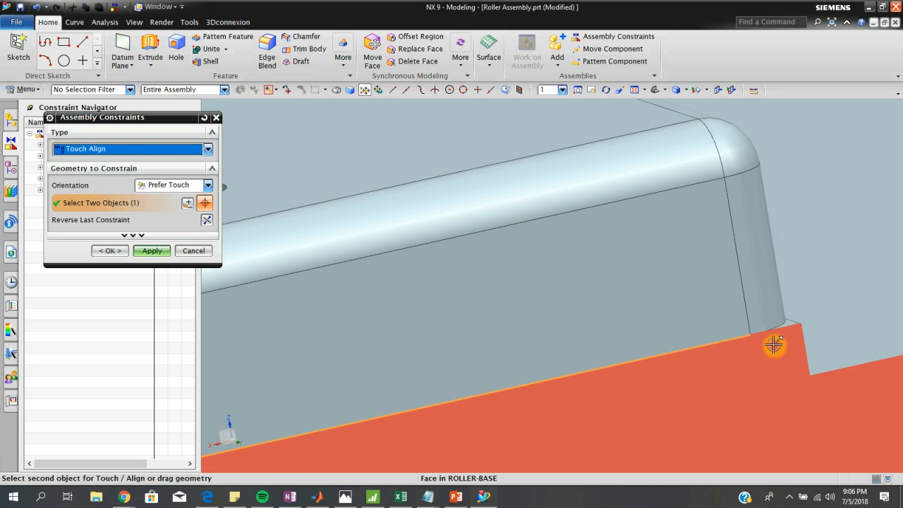
click(789, 328)
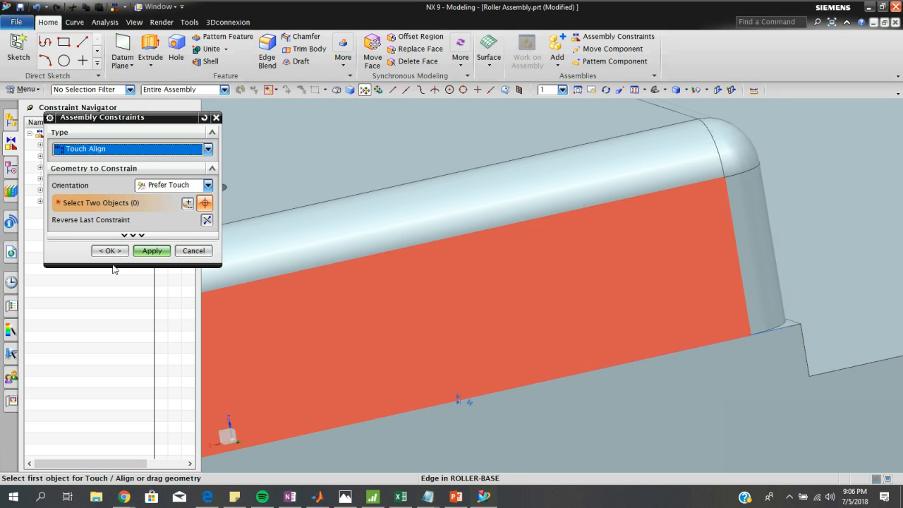
click(109, 252)
Add the roller-screw part from the Roller Pieces-NX folder using Select Origin positioning at the default point.
scroll(661, 355, down, 4)
scroll(605, 337, up, 4)
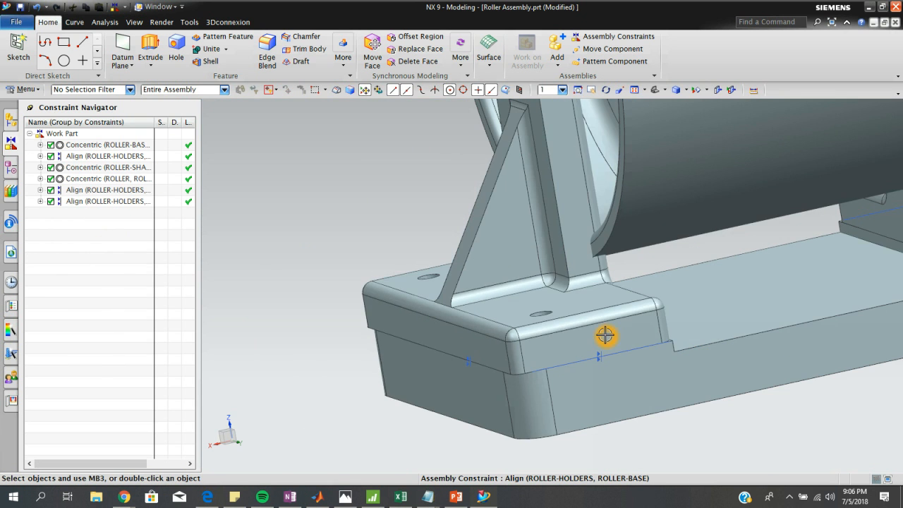
mouse_move(564, 307)
middle_down()
mouse_move(539, 292)
mouse_move(552, 343)
mouse_move(564, 310)
mouse_move(585, 301)
mouse_move(560, 301)
middle_up()
middle_drag(652, 288, 534, 329)
scroll(763, 211, up, 1)
scroll(744, 195, down, 3)
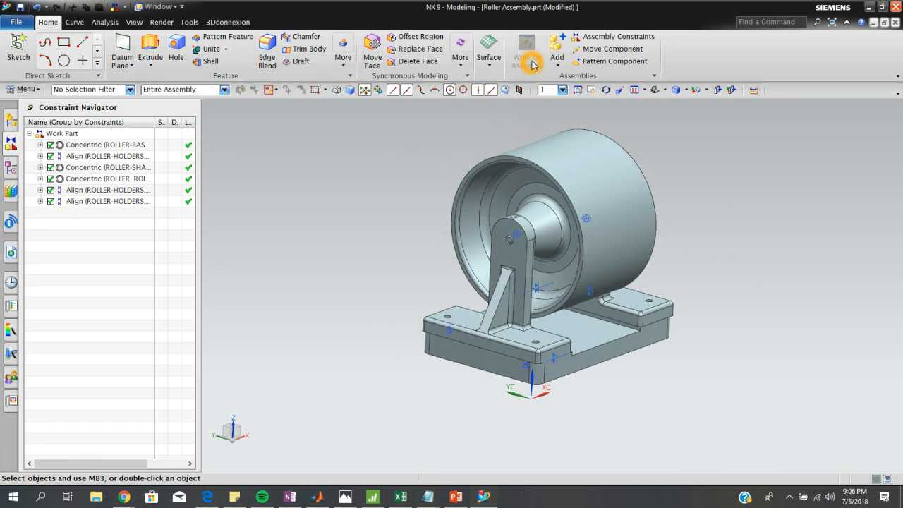
click(557, 49)
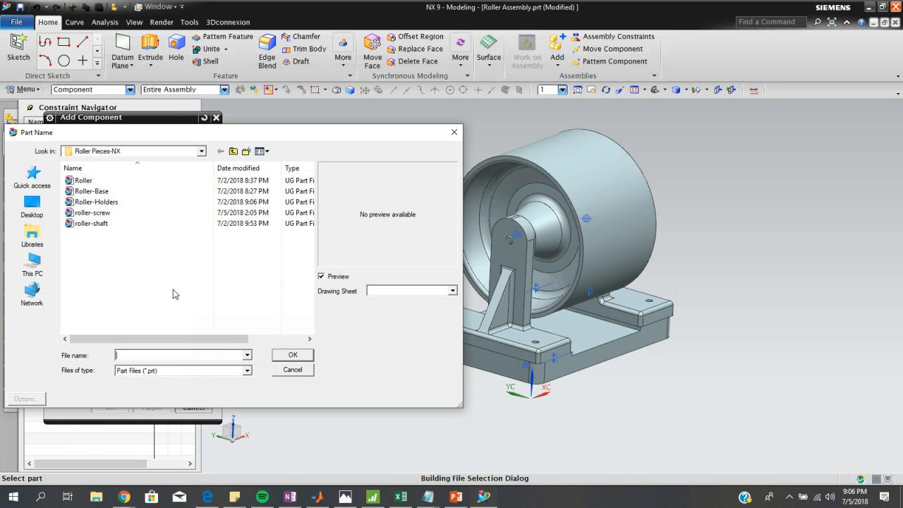
click(98, 214)
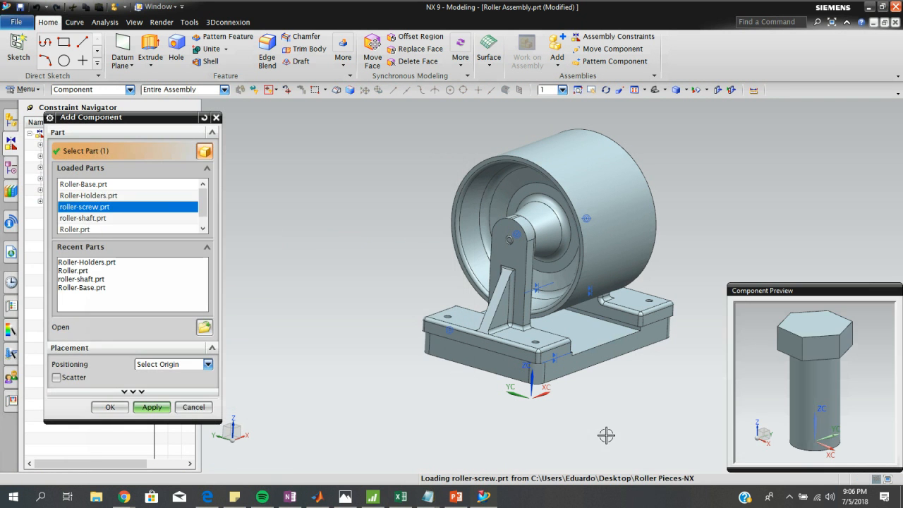
click(111, 408)
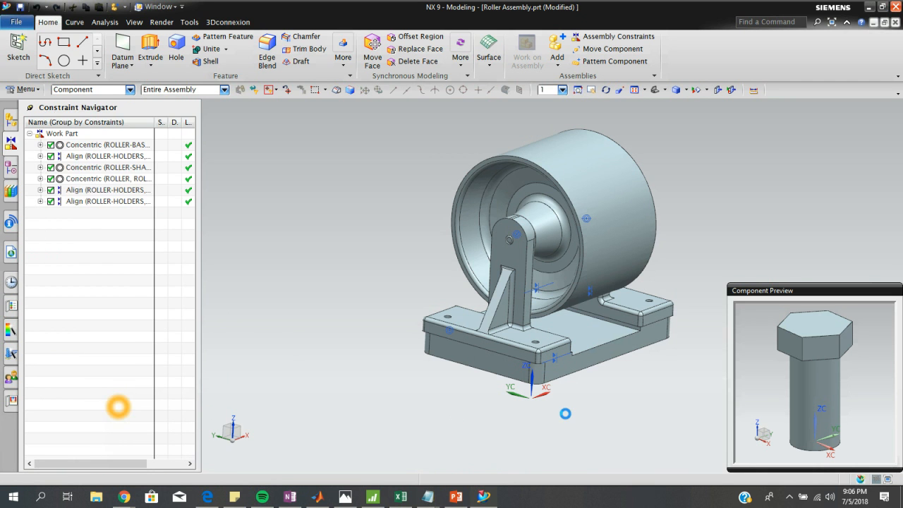
middle_drag(645, 381, 611, 389)
click(109, 332)
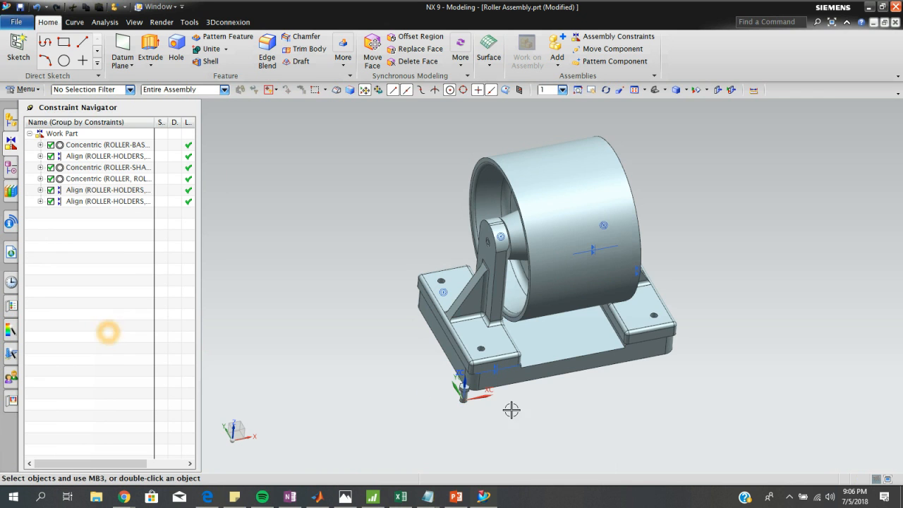
Add a Concentric constraint seating the roller-screw's head underside on the holder hole nearest the coordinate origin, and accept it.
scroll(510, 407, down, 5)
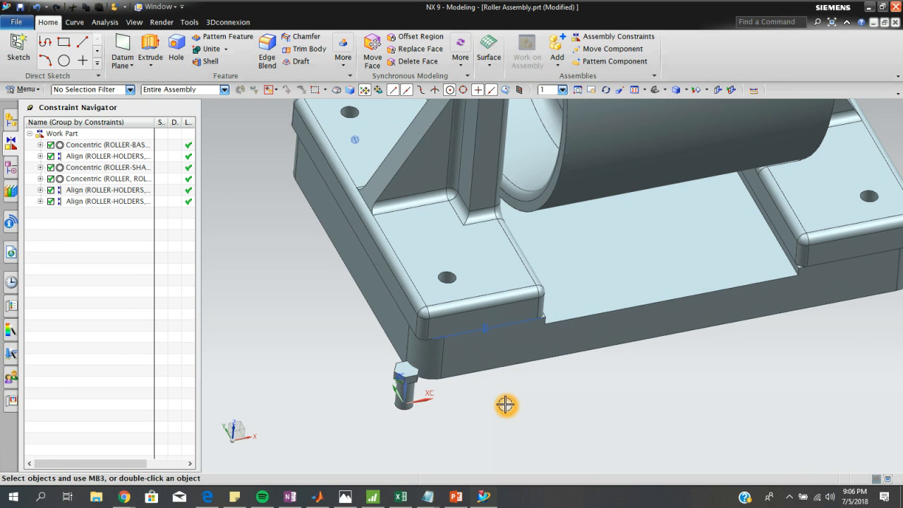
click(614, 36)
middle_drag(554, 385, 545, 350)
click(209, 153)
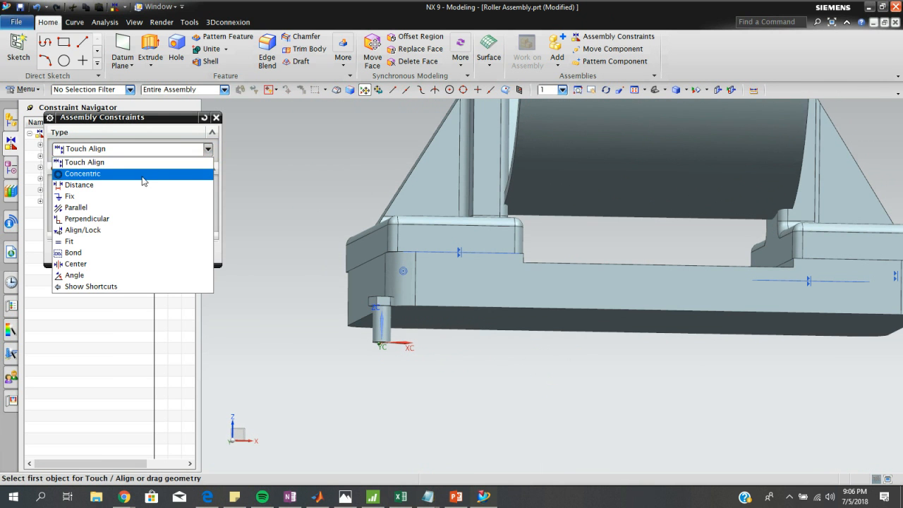
click(138, 171)
middle_drag(563, 349, 424, 281)
scroll(347, 264, up, 5)
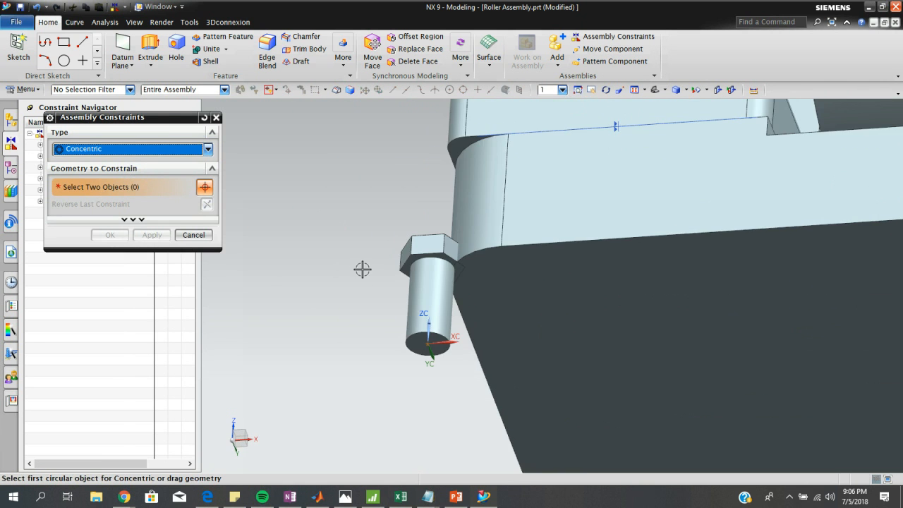
click(479, 244)
middle_drag(479, 243, 791, 410)
click(736, 432)
key(ctrl+f)
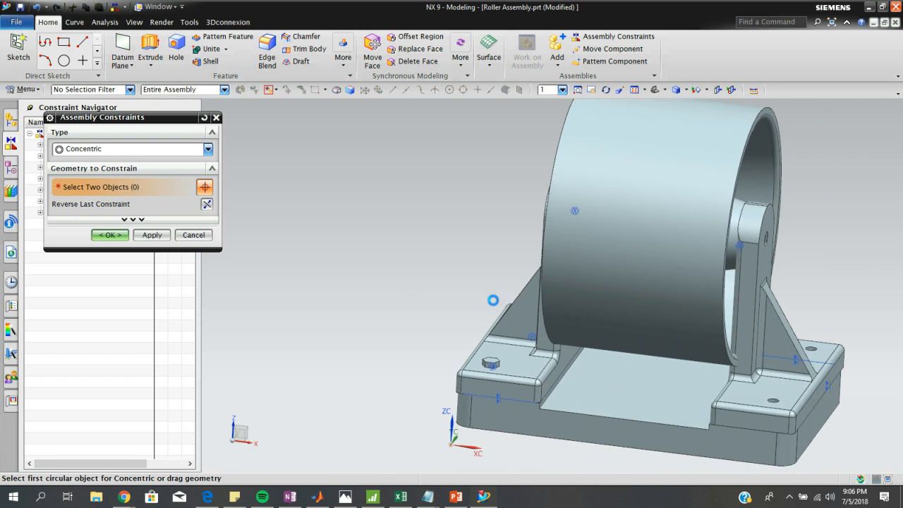
scroll(676, 411, up, 2)
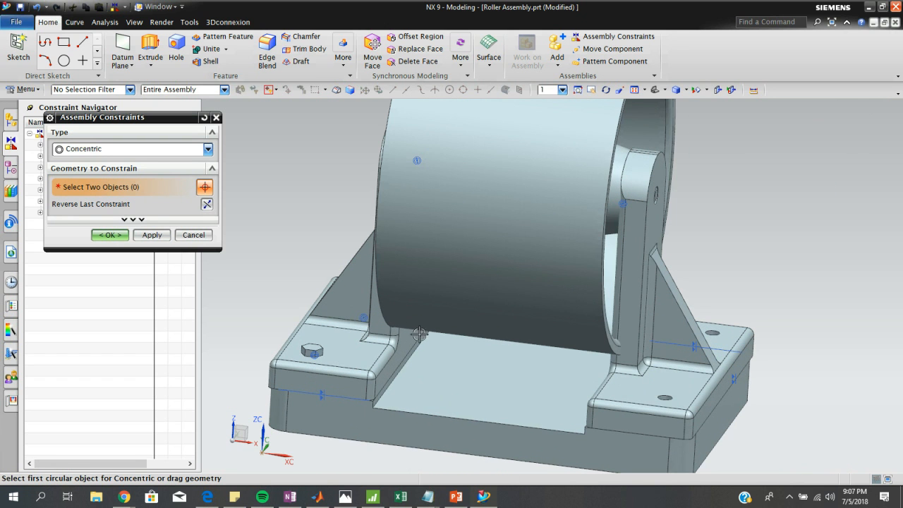
click(112, 236)
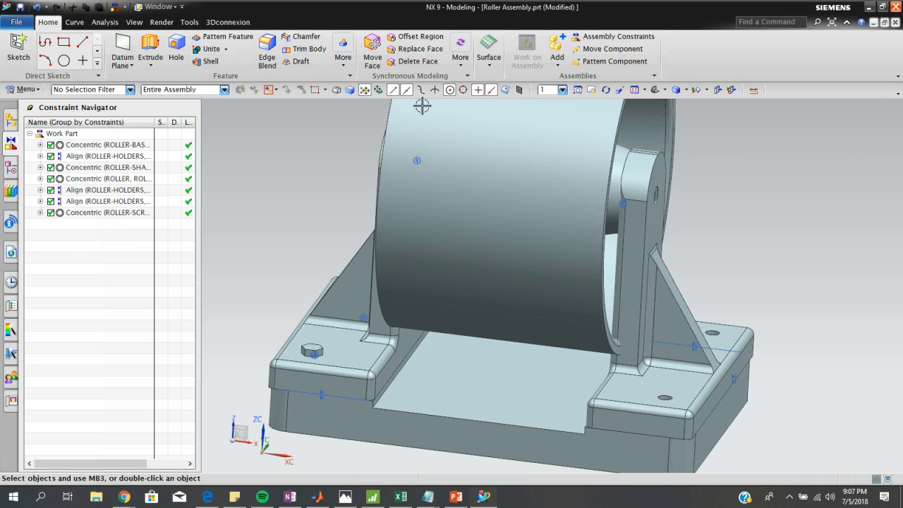
Add a second roller-screw from the loaded parts using Select Origin positioning at the default point.
click(554, 47)
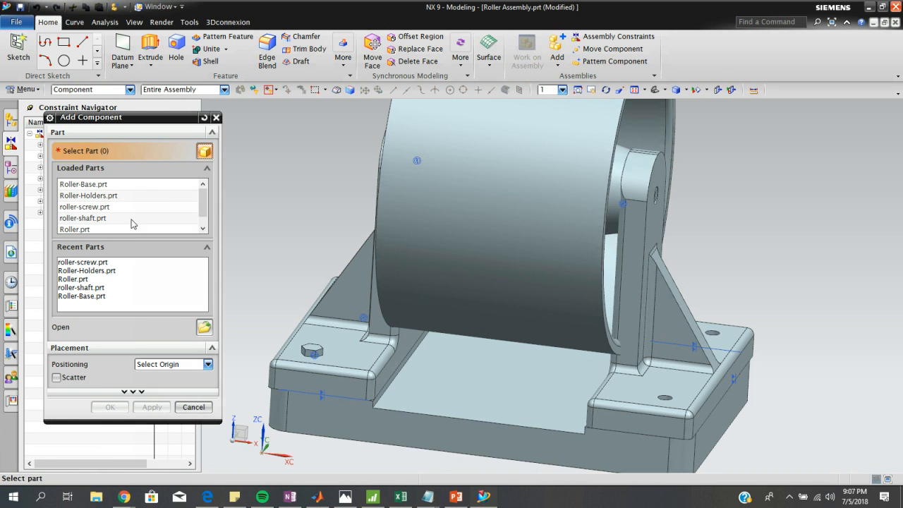
drag(200, 208, 203, 204)
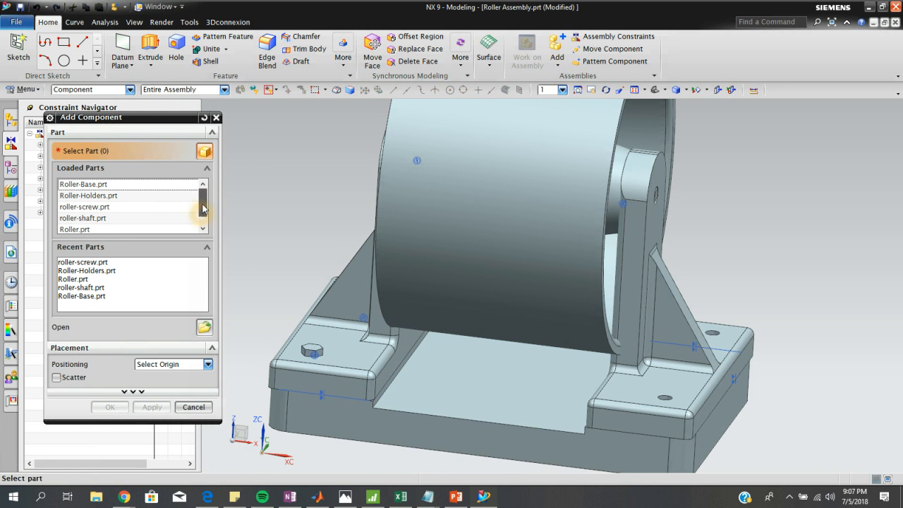
click(101, 207)
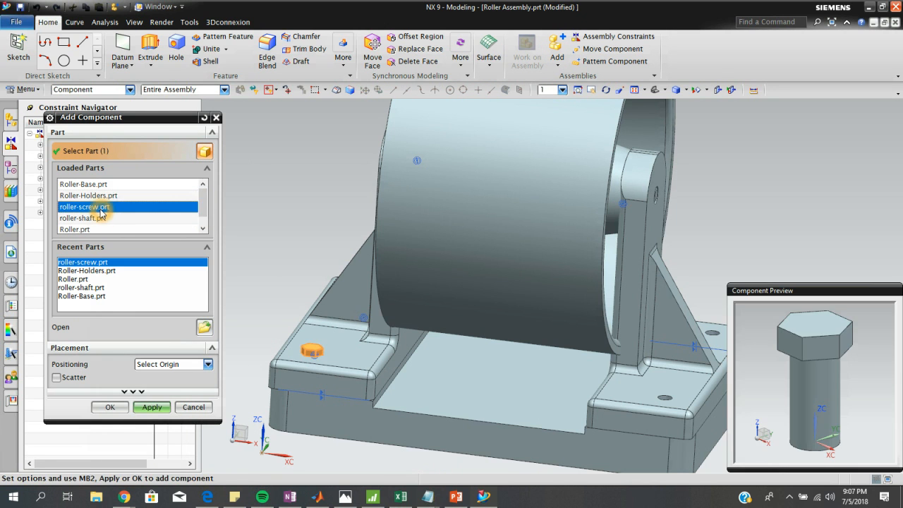
click(117, 406)
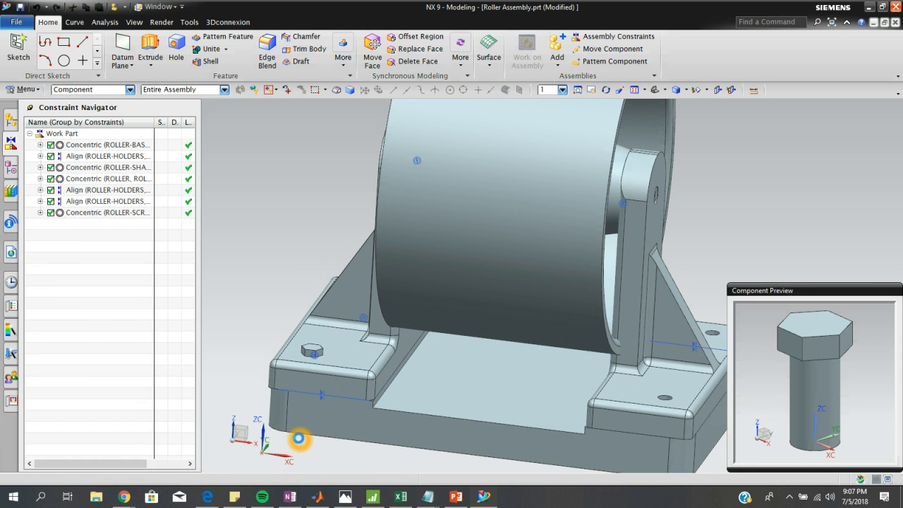
click(110, 331)
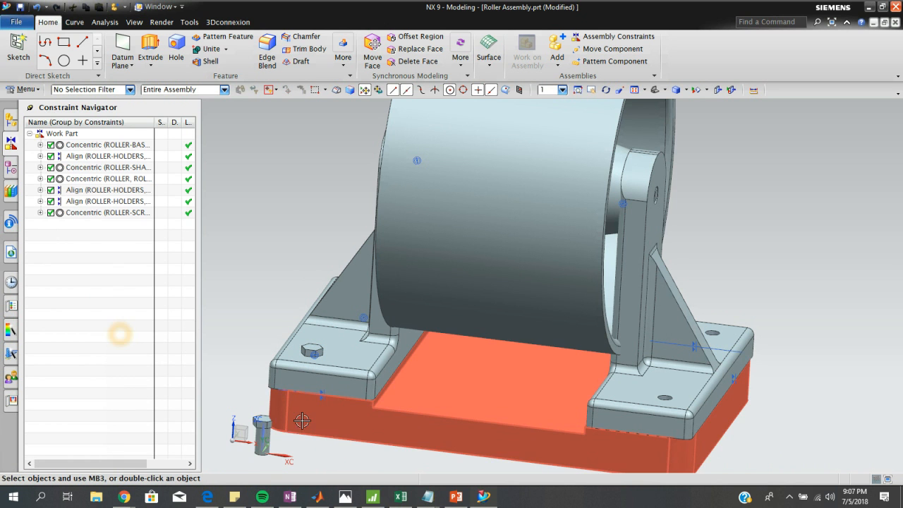
Make the new screw's head-underside edge Concentric with the second holder's hole on the same side of the base as the first screw.
scroll(335, 457, up, 2)
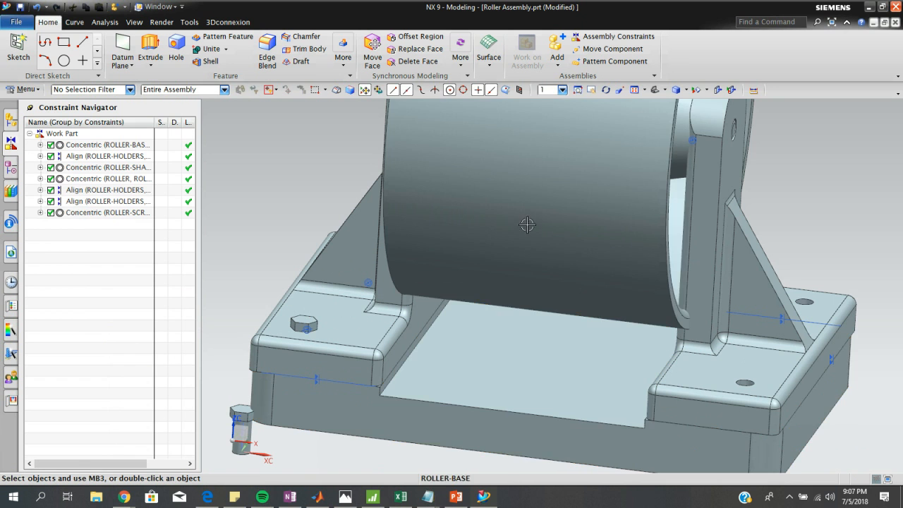
click(607, 36)
shift+middle_drag(326, 346, 434, 254)
middle_drag(397, 344, 403, 314)
scroll(377, 240, up, 5)
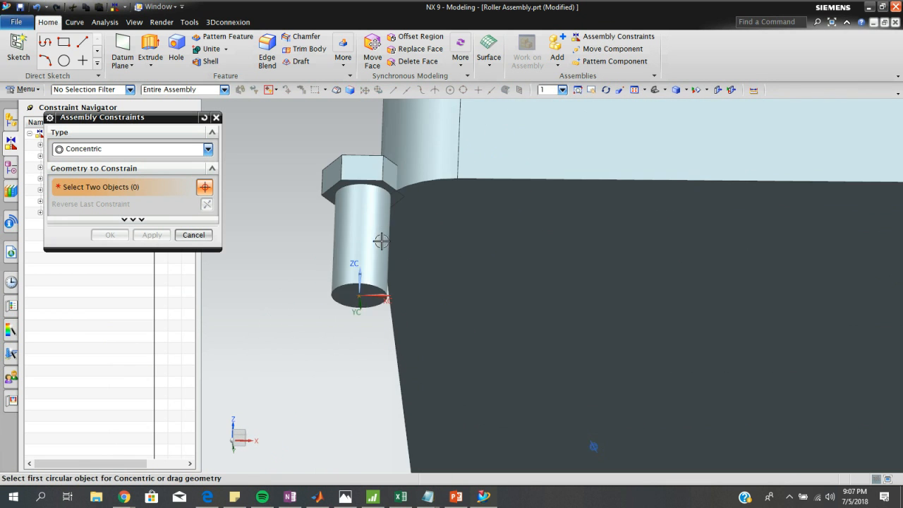
click(388, 171)
scroll(587, 283, down, 8)
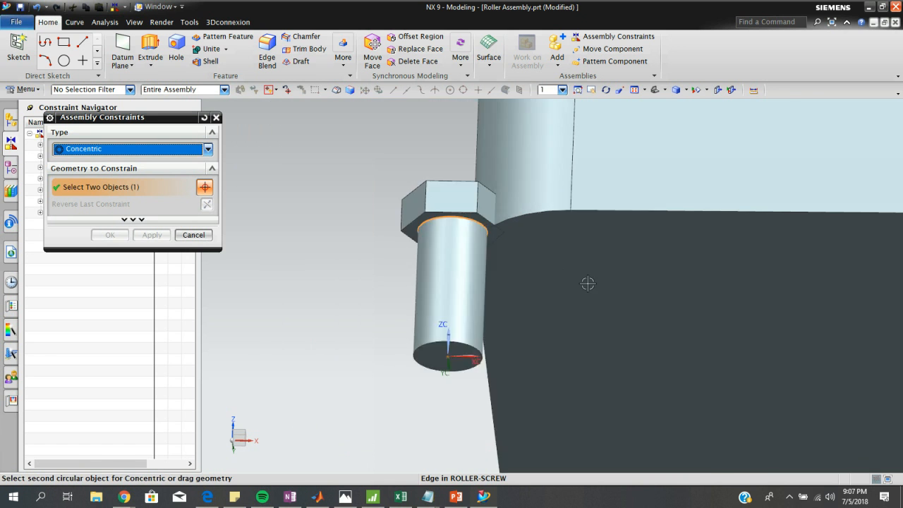
scroll(811, 209, down, 5)
middle_drag(711, 184, 639, 284)
scroll(639, 284, up, 6)
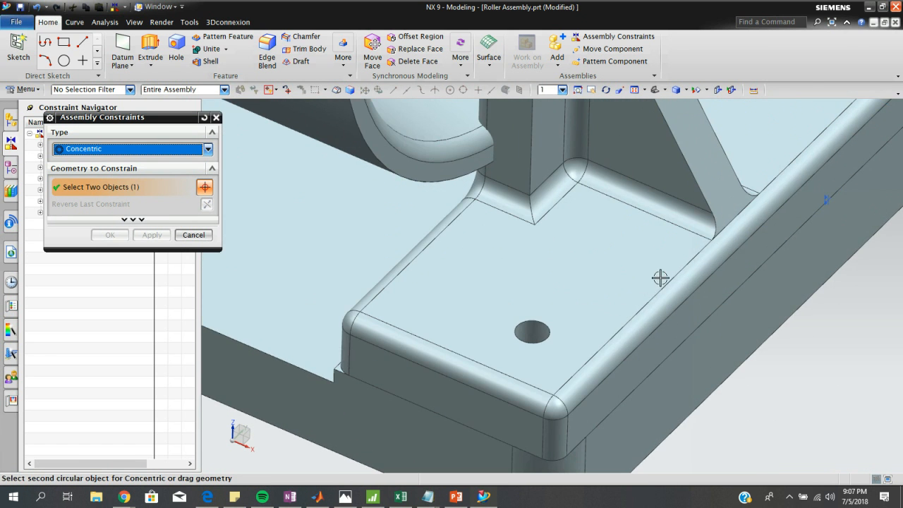
click(553, 317)
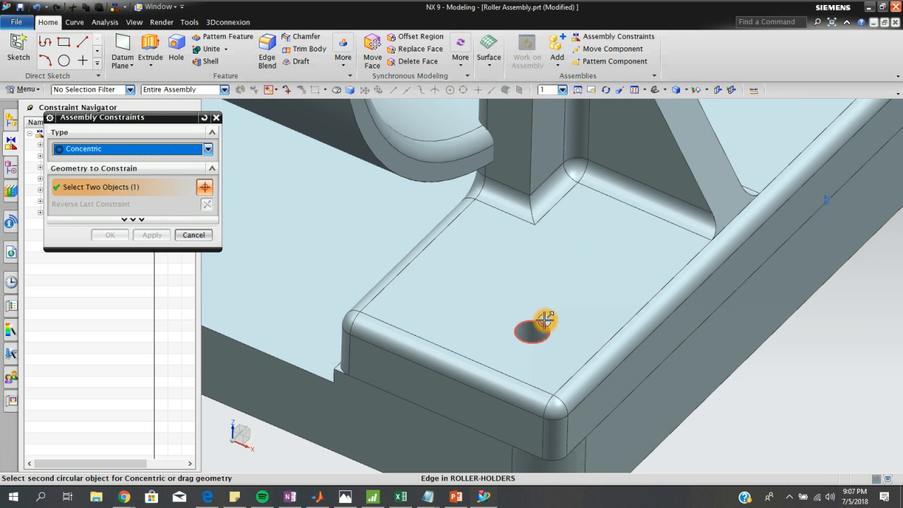
click(542, 323)
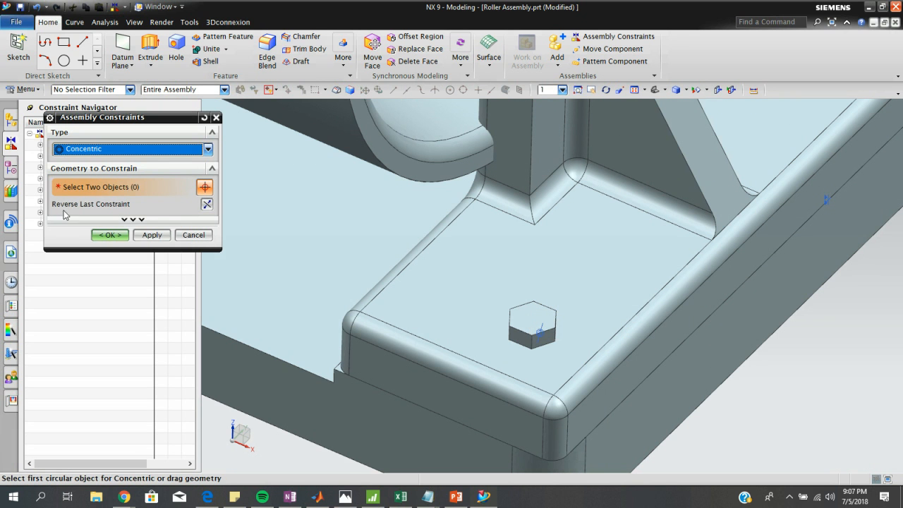
click(109, 235)
Add a third roller-screw from the loaded parts with Select Origin positioning at X, Y and Z of 0.
scroll(763, 267, down, 5)
middle_drag(762, 266, 699, 242)
scroll(700, 231, up, 1)
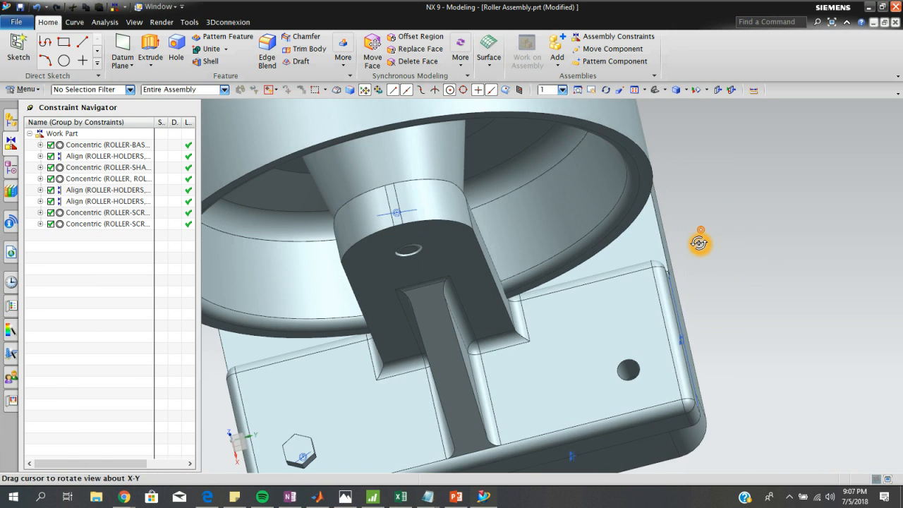
scroll(651, 288, down, 5)
middle_drag(649, 288, 568, 247)
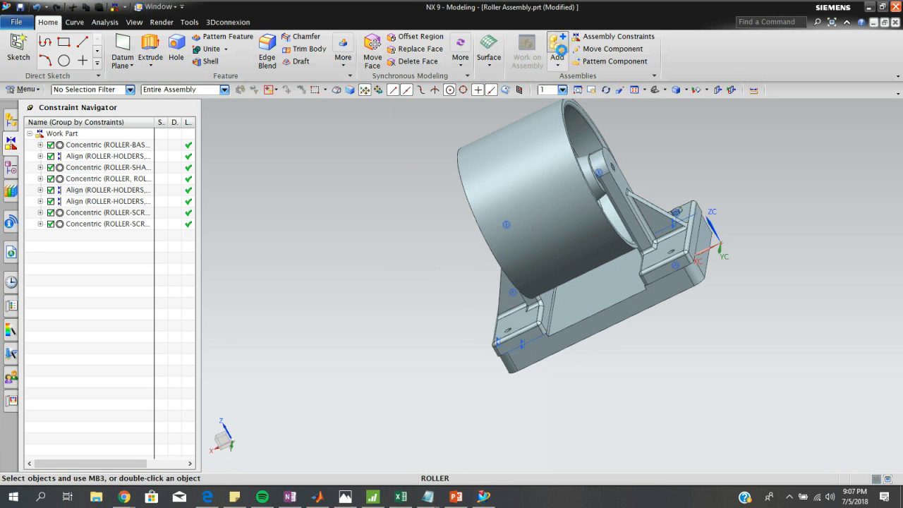
click(559, 51)
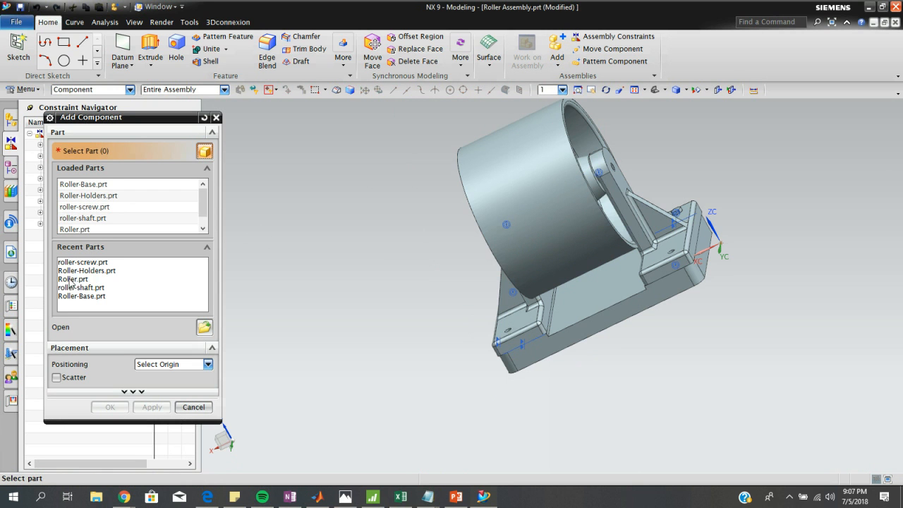
click(113, 207)
click(110, 407)
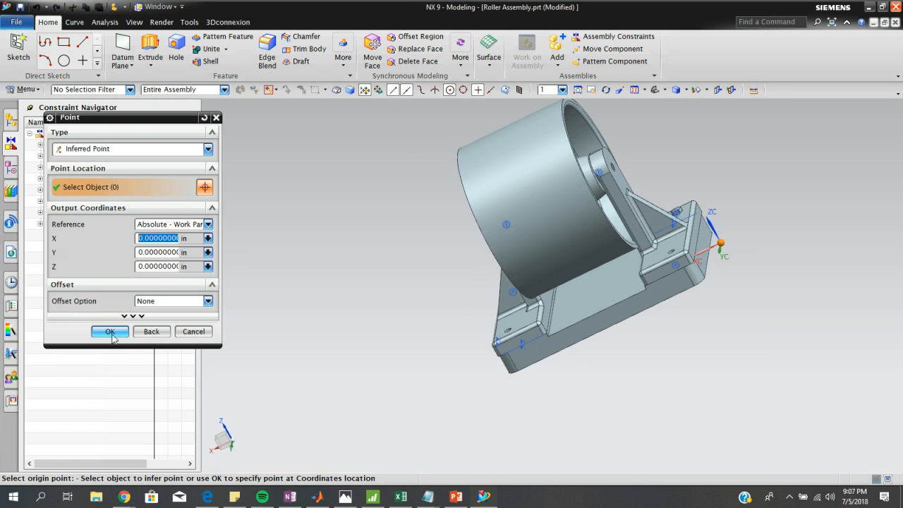
click(110, 331)
Seat the third screw's head underside in the remaining hole of the first holder with a Concentric constraint, and accept it.
middle_drag(803, 287, 782, 248)
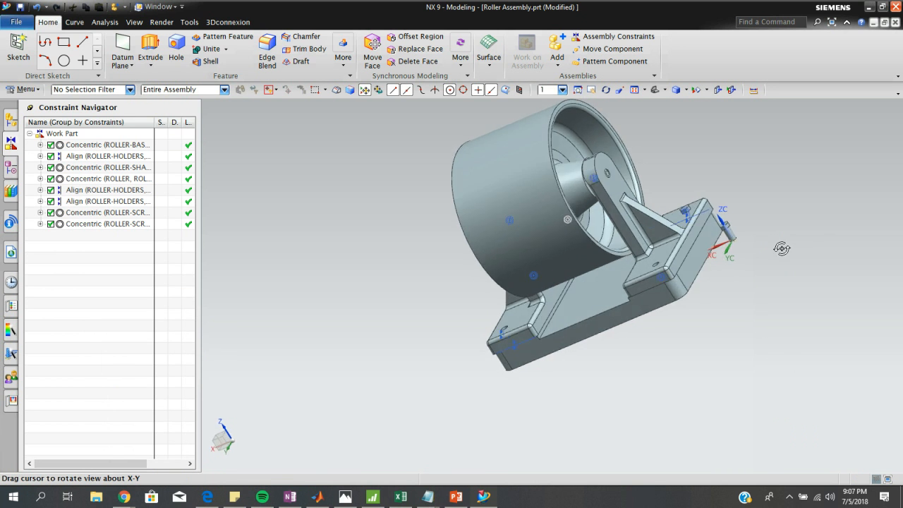
scroll(746, 232, up, 3)
scroll(659, 220, up, 2)
middle_drag(659, 219, 539, 153)
scroll(538, 153, up, 4)
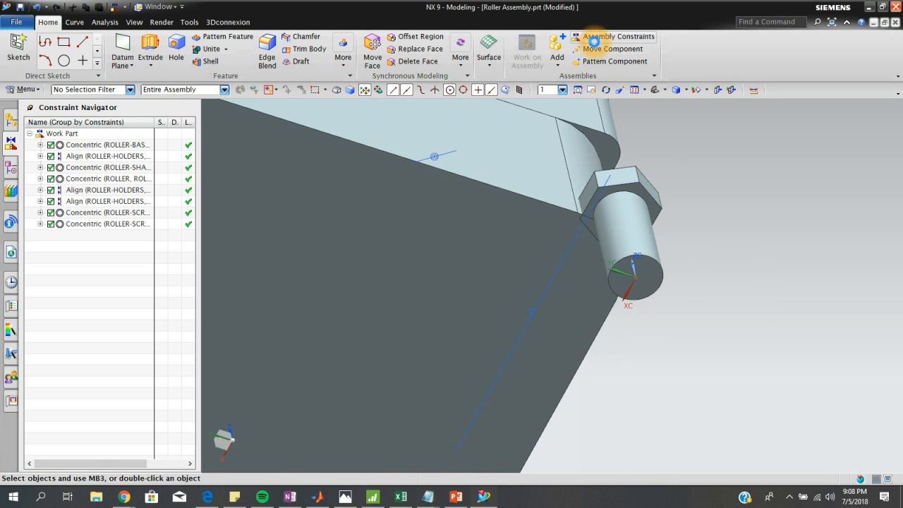
click(593, 41)
click(638, 199)
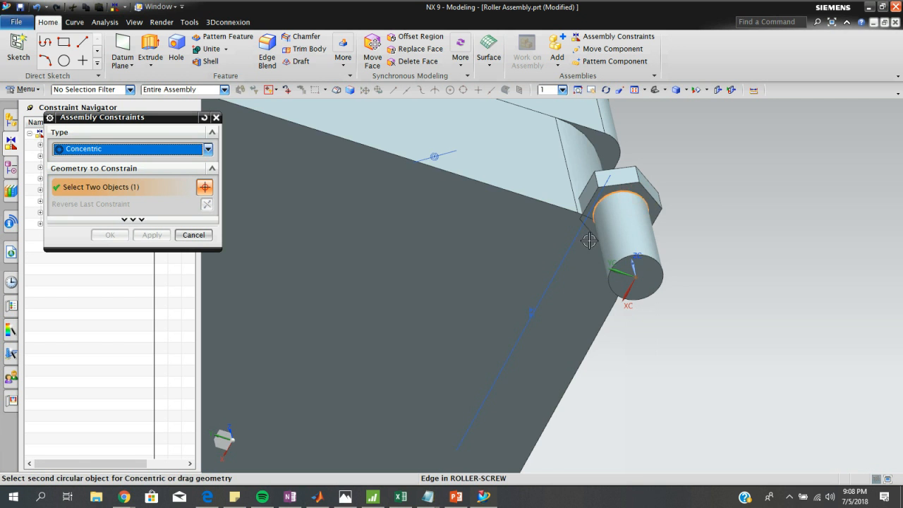
scroll(430, 238, down, 5)
middle_drag(403, 206, 343, 293)
scroll(679, 455, up, 3)
click(671, 443)
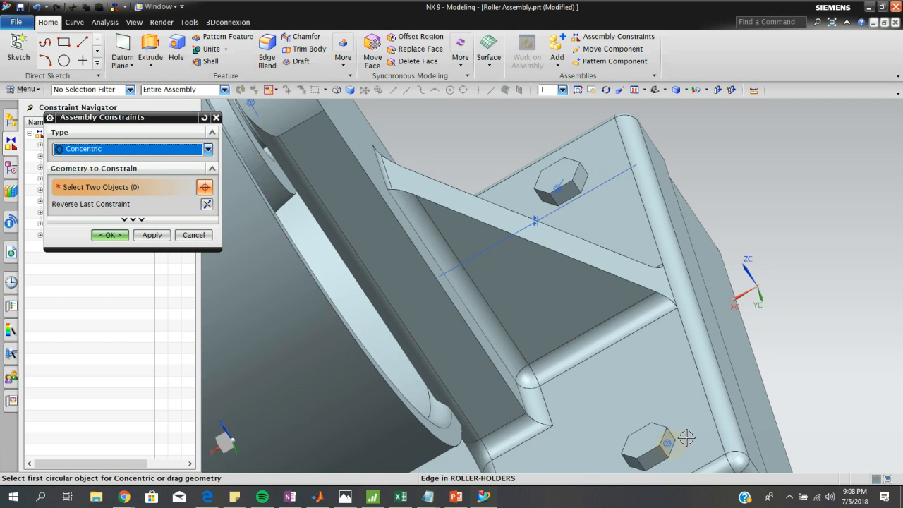
scroll(671, 443, down, 5)
middle_drag(672, 304, 652, 320)
scroll(609, 362, up, 2)
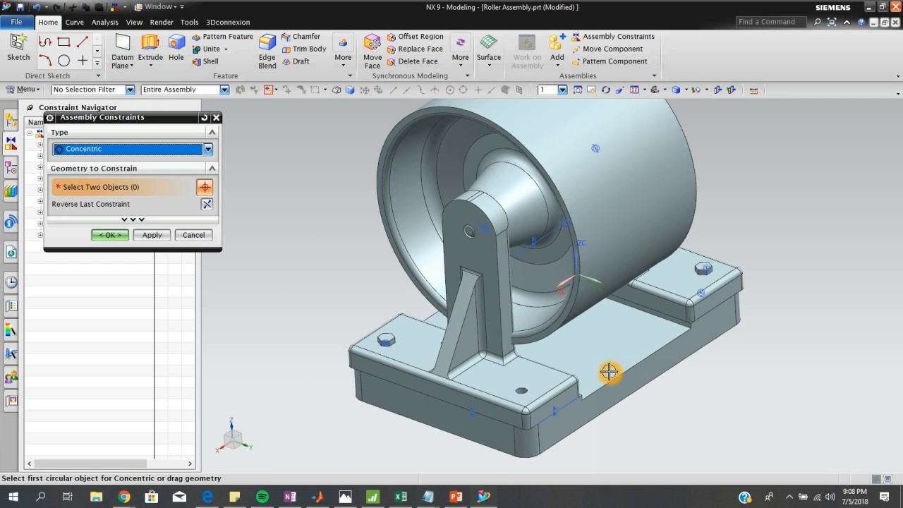
click(111, 235)
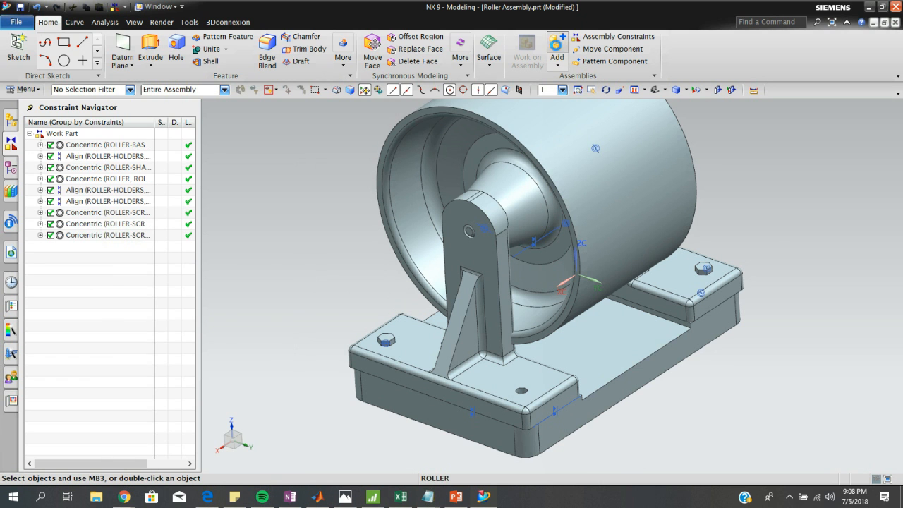
Add a fourth roller-screw from the loaded parts, placing it at the default origin point.
click(557, 49)
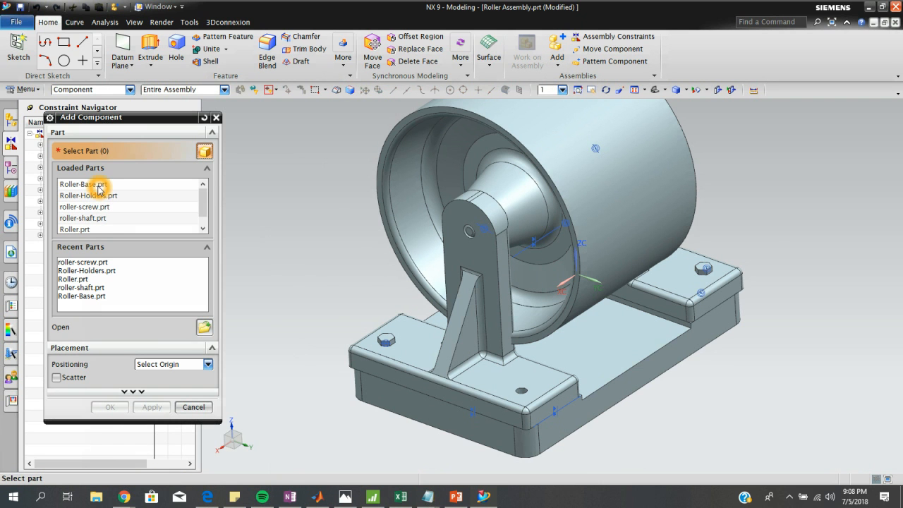
click(94, 207)
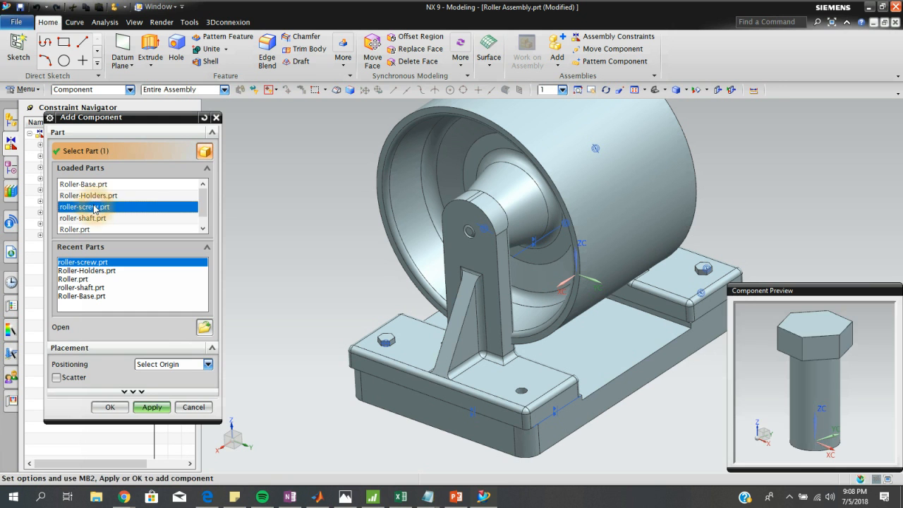
middle_click(94, 207)
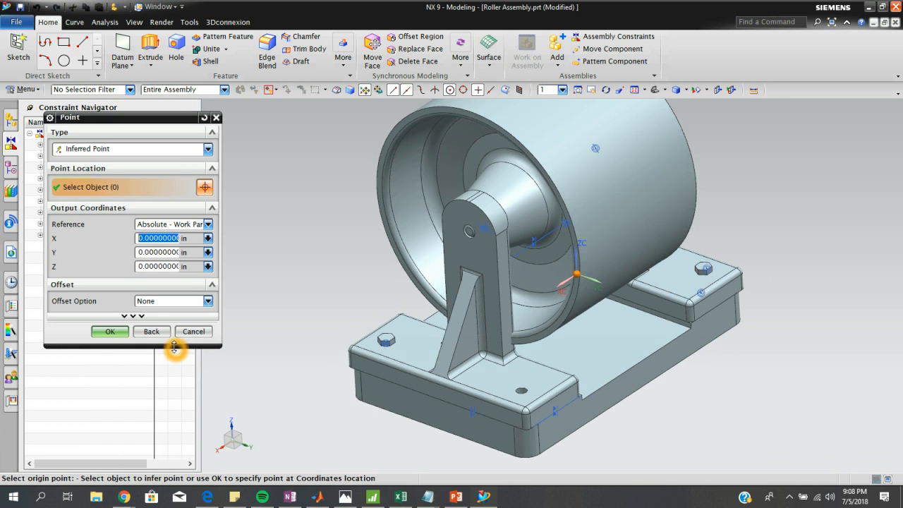
click(110, 332)
Add a Concentric constraint between the fourth screw's head-underside edge and the last open hole of the second holder, and accept it.
middle_drag(685, 353, 676, 162)
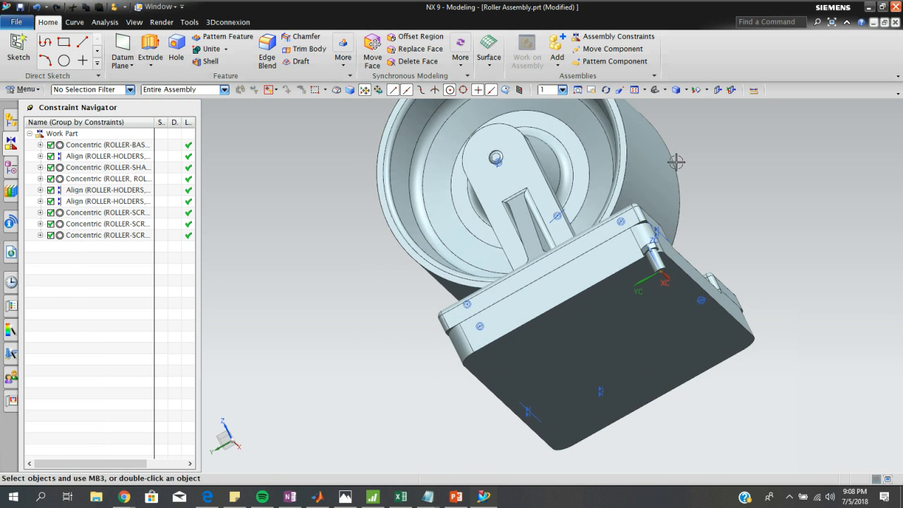
click(601, 39)
scroll(655, 248, up, 5)
click(629, 259)
scroll(520, 278, down, 5)
scroll(490, 288, down, 3)
middle_drag(412, 233, 478, 321)
scroll(346, 340, up, 5)
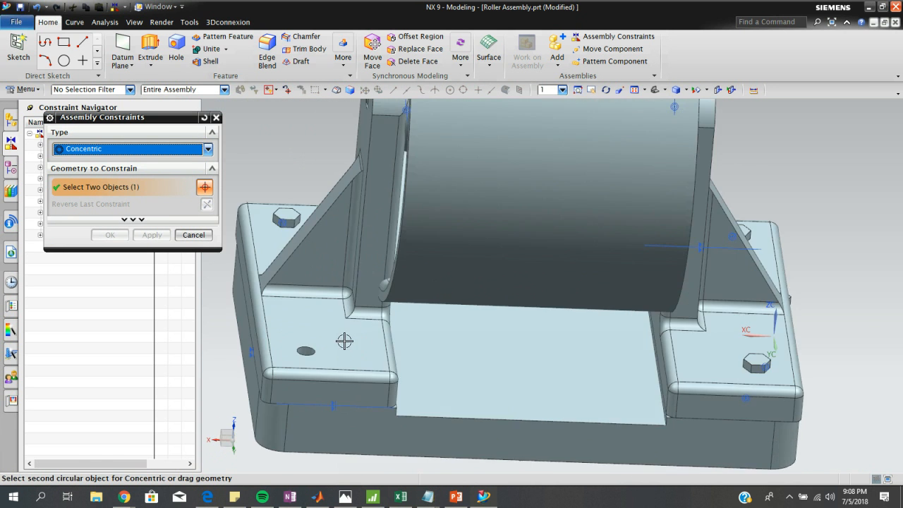
click(296, 349)
click(109, 234)
Turn on section clipping and open the One Plane view section of the completed assembly for editing.
scroll(428, 326, down, 8)
middle_drag(706, 299, 721, 340)
click(803, 344)
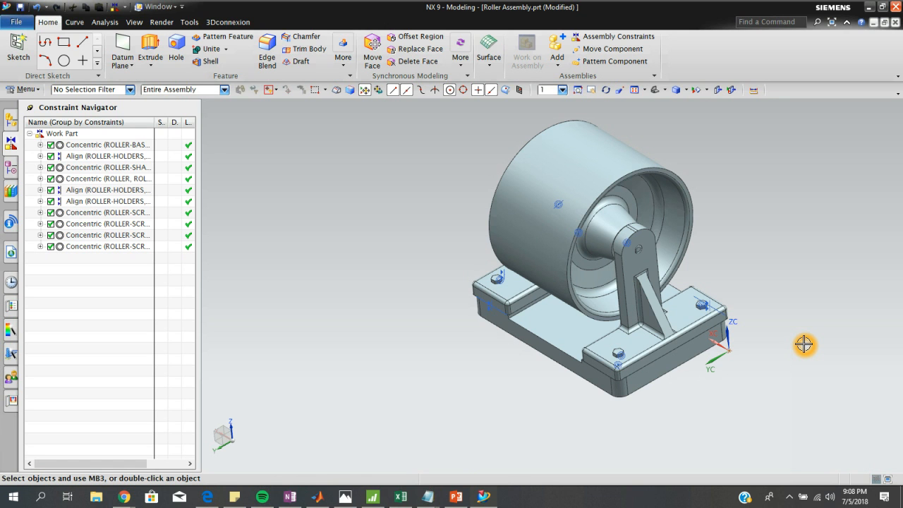
middle_drag(805, 343, 763, 314)
middle_drag(803, 293, 689, 357)
click(740, 179)
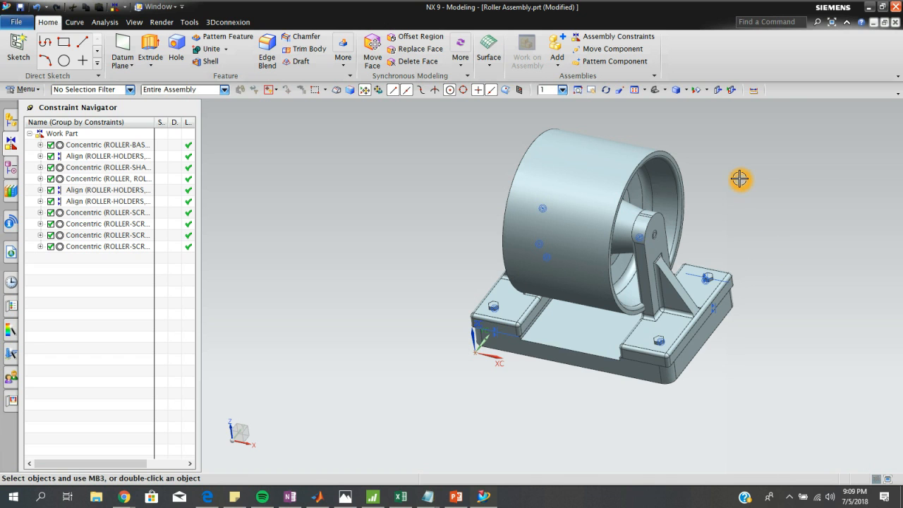
click(733, 91)
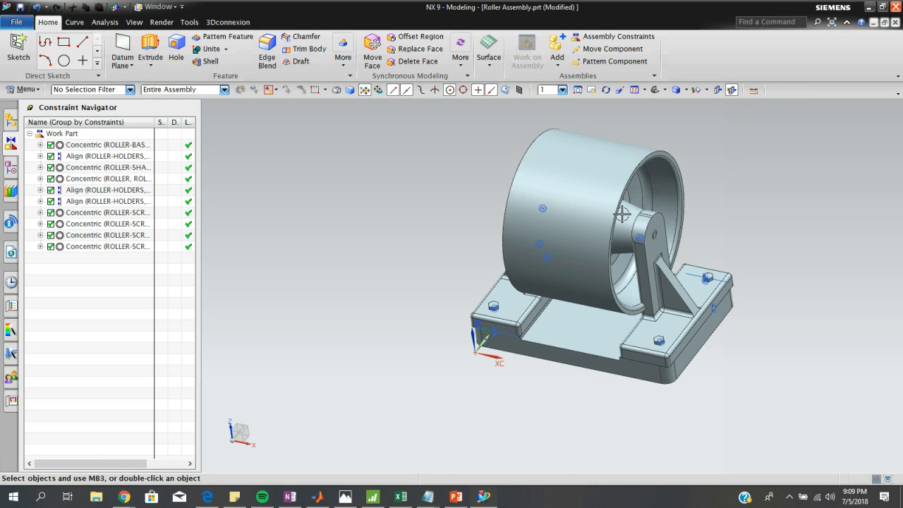
click(758, 144)
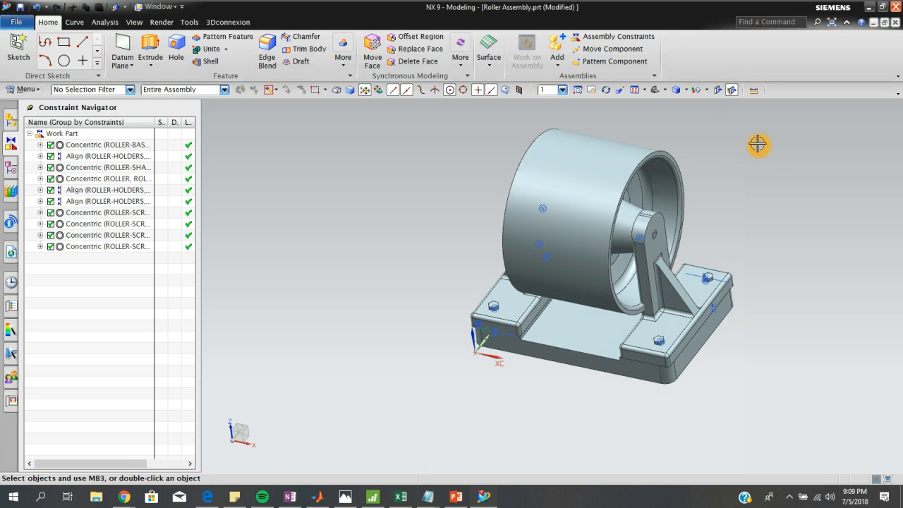
middle_drag(706, 185, 803, 161)
click(717, 89)
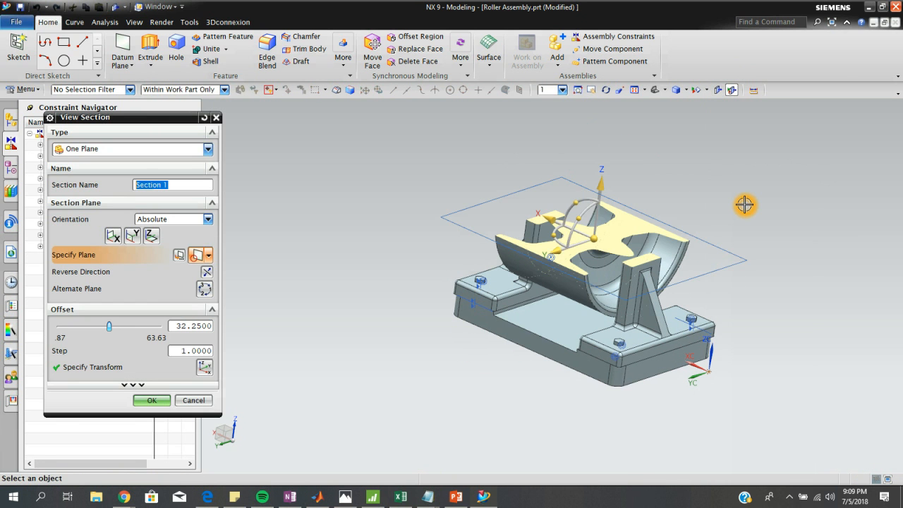
middle_drag(758, 187, 535, 191)
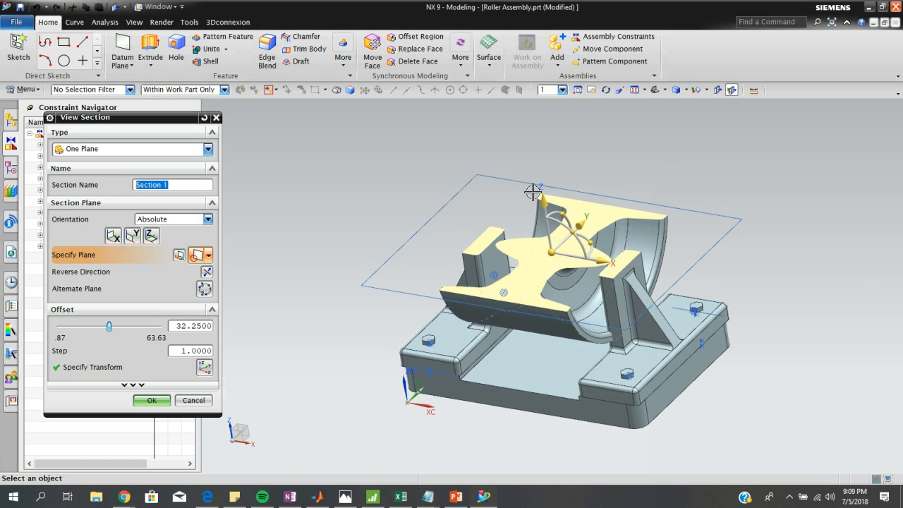
Orient the section plane to the absolute Y direction with an offset of about 18.25, and accept the view section.
click(111, 235)
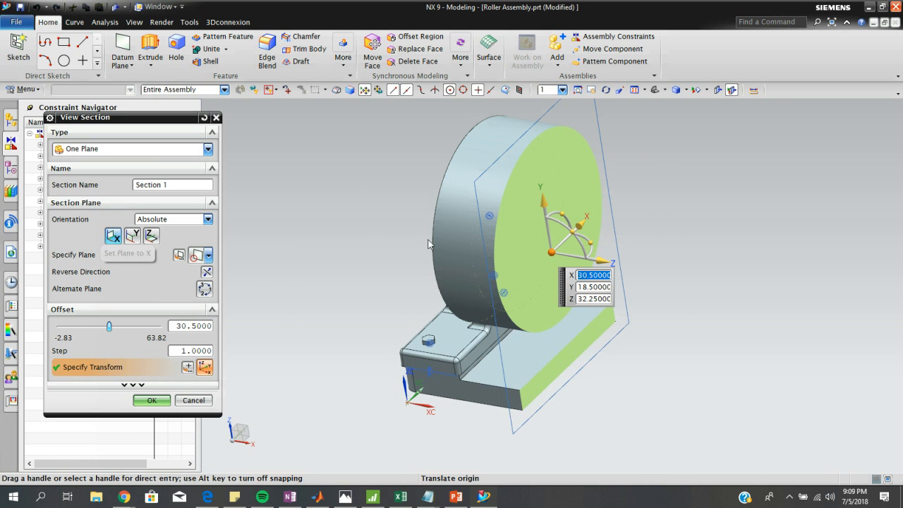
drag(618, 263, 652, 260)
click(131, 236)
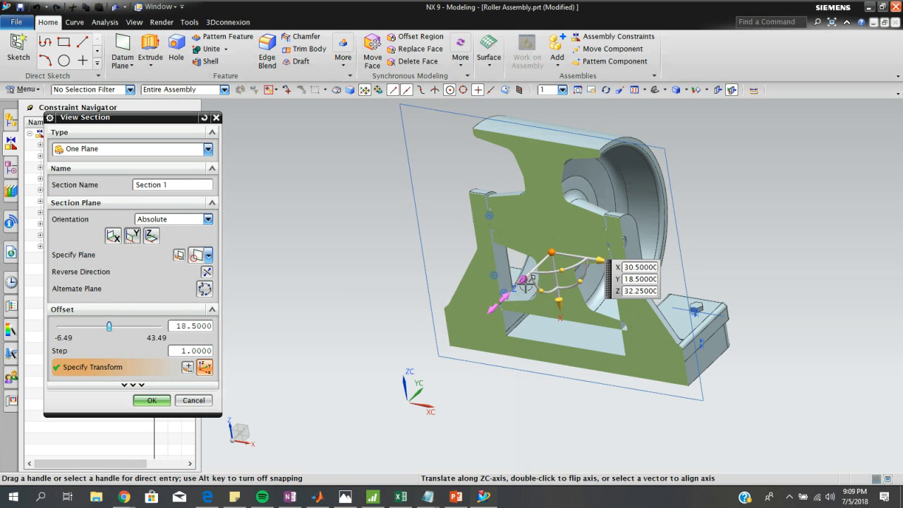
drag(525, 283, 525, 285)
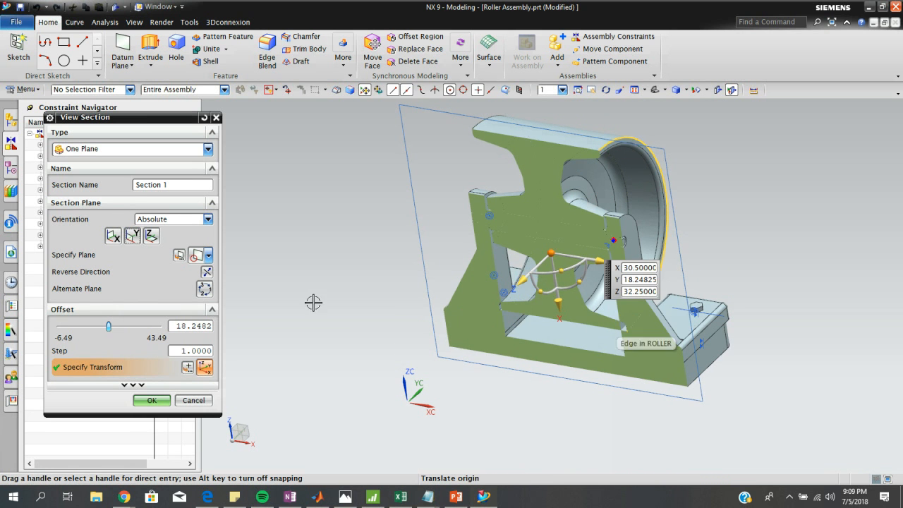
click(152, 400)
Inspect the cut through the roller, shaft, holders and base, and turn off section clipping.
middle_drag(558, 351, 579, 339)
scroll(554, 260, up, 3)
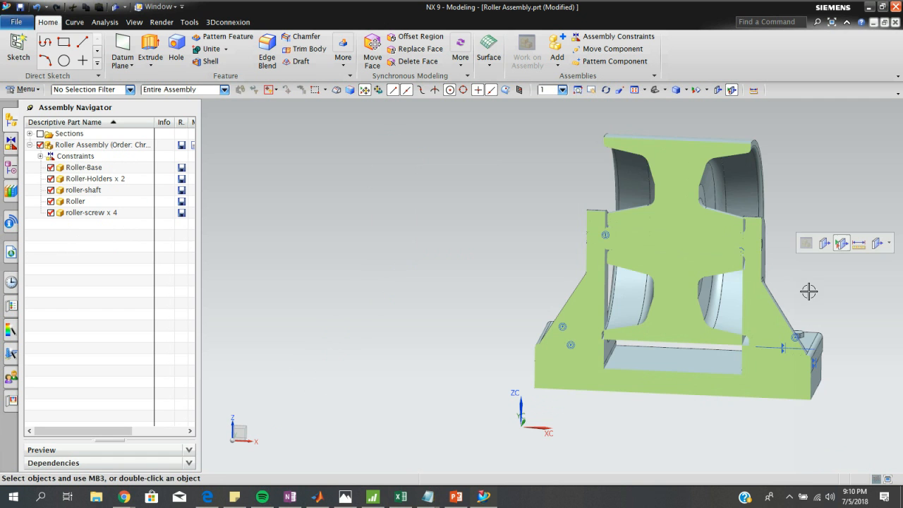
middle_drag(809, 290, 661, 291)
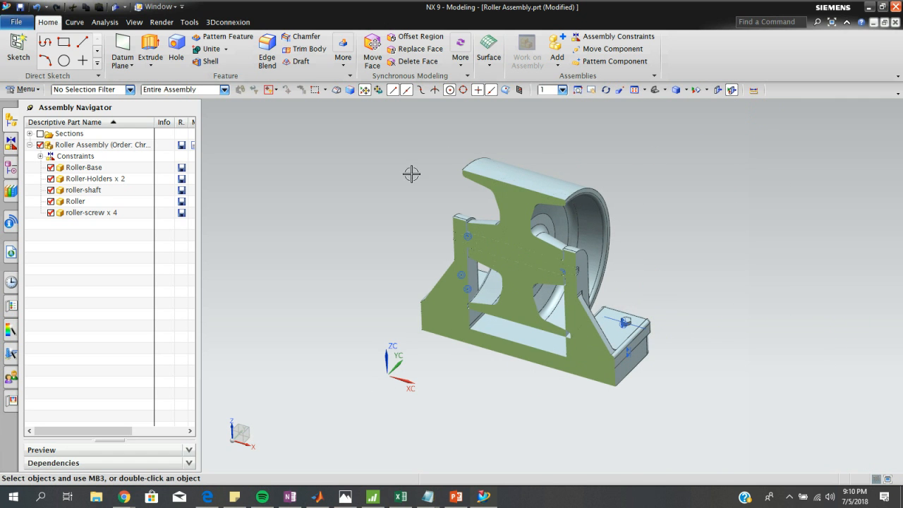
click(734, 90)
Display the complete assembly in True Shading render mode and examine its appearance.
middle_drag(699, 318, 556, 389)
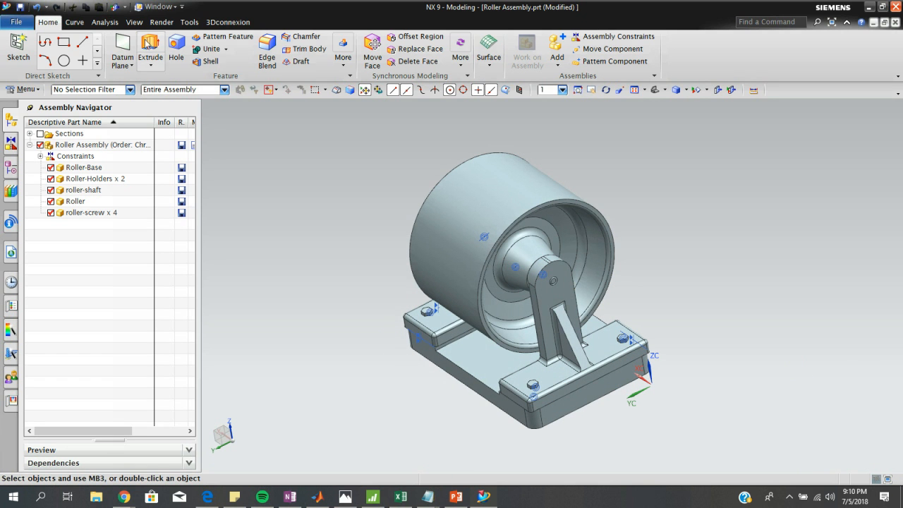
click(162, 22)
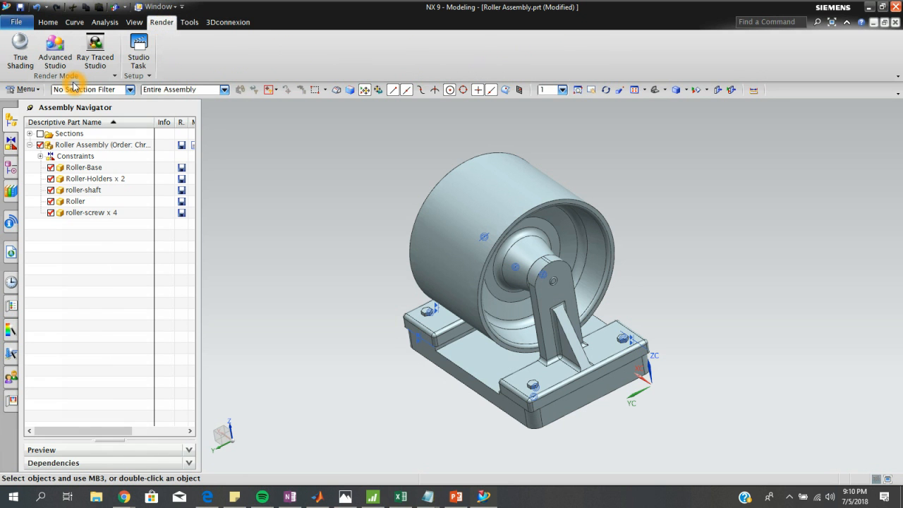
click(21, 53)
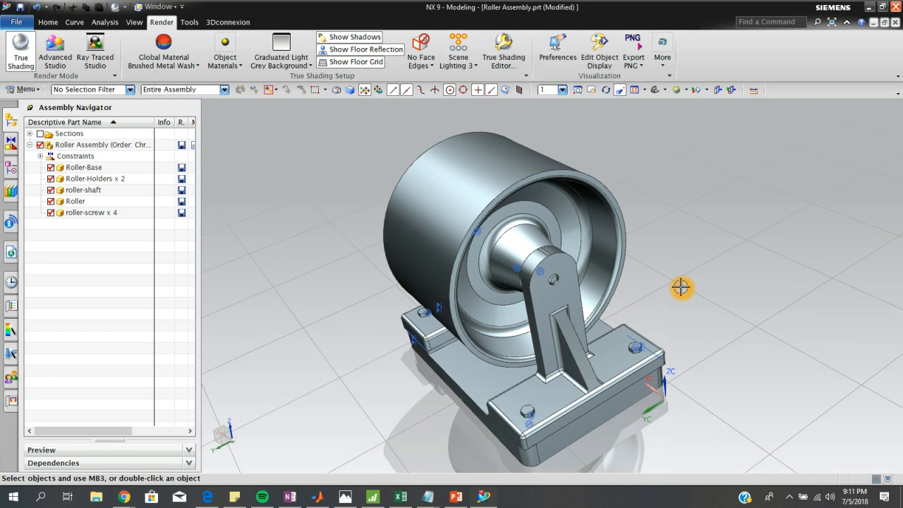
middle_drag(679, 285, 691, 278)
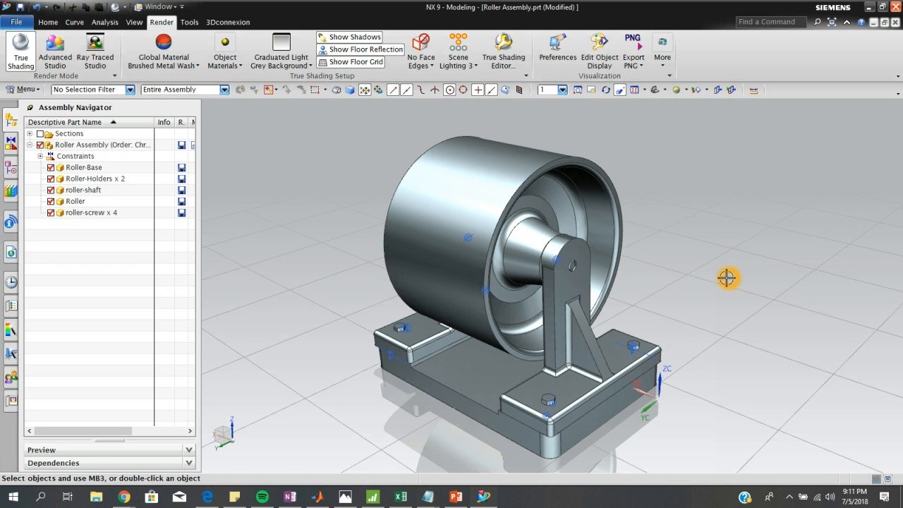
click(705, 91)
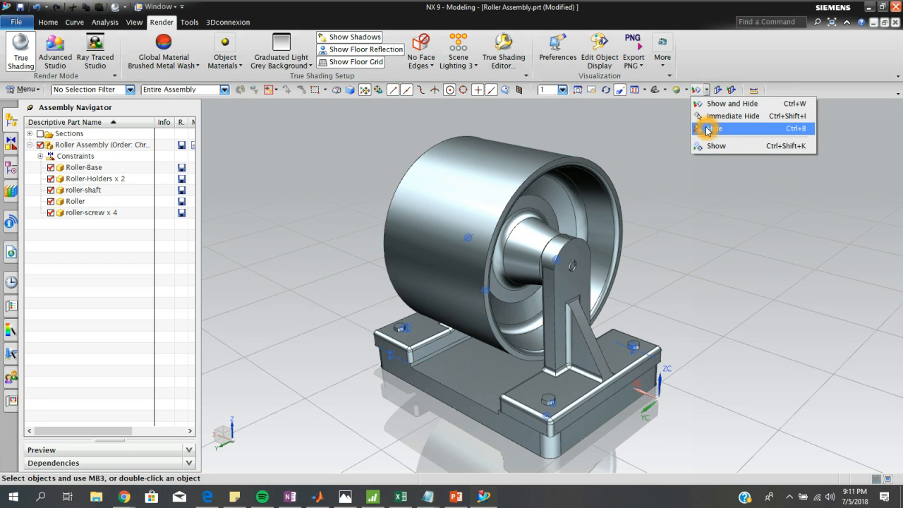
click(696, 90)
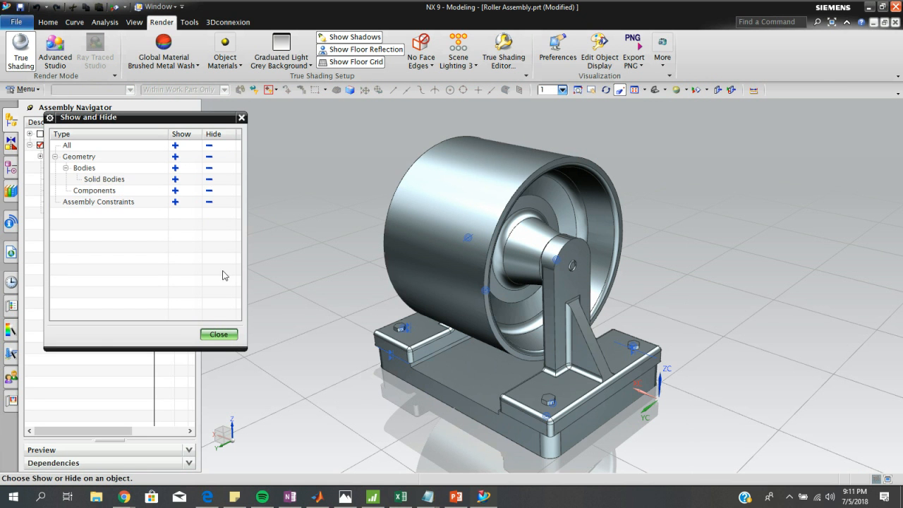
click(218, 335)
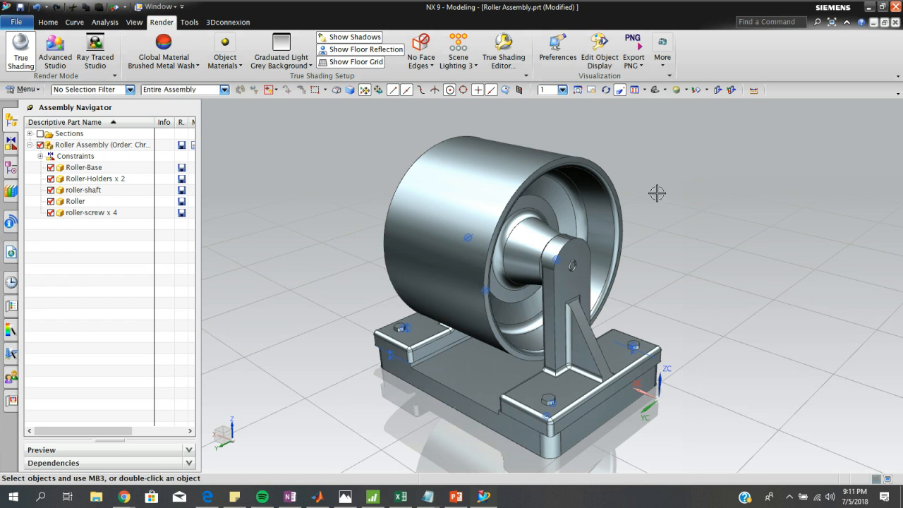
Turn off True Shading and render the whole assembly in Ray Traced Studio with the default System Scene.
click(21, 51)
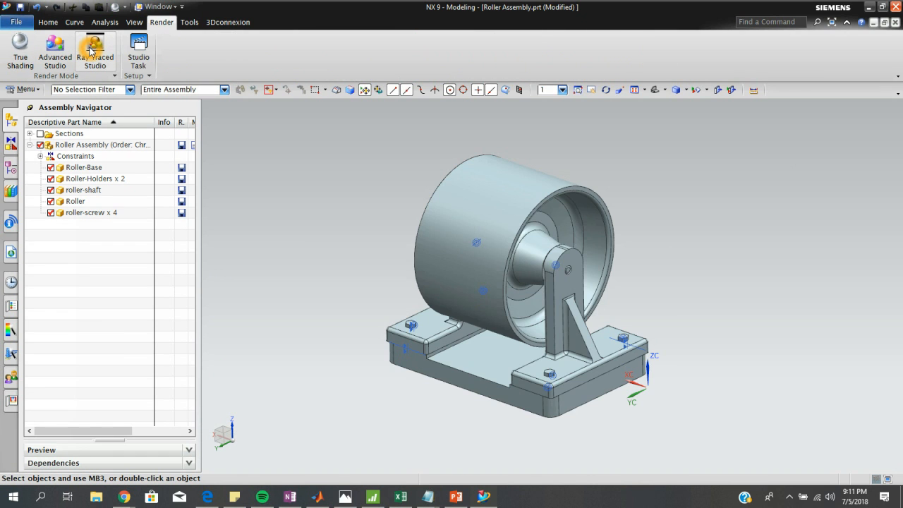
click(93, 48)
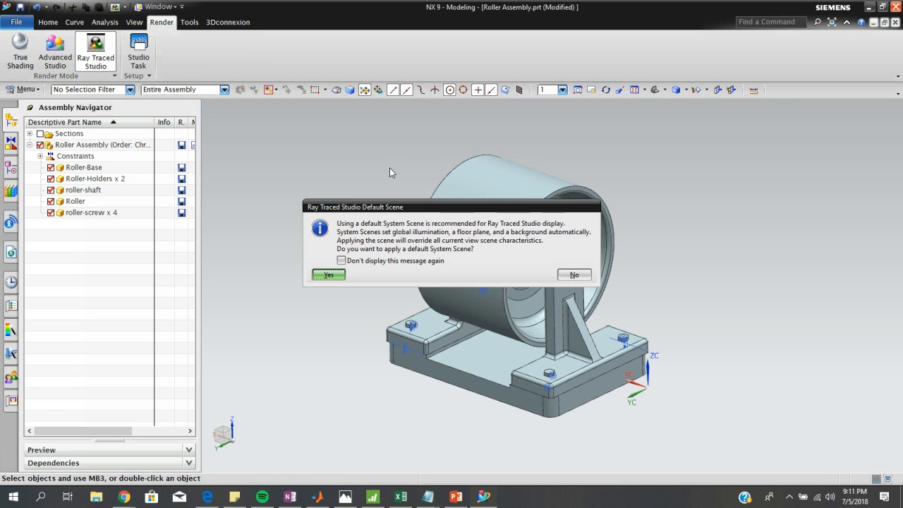
click(330, 275)
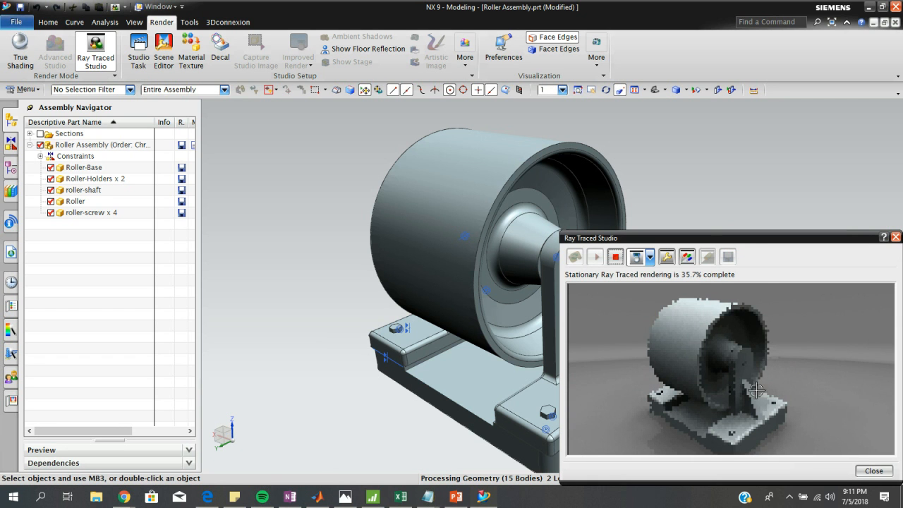
click(844, 424)
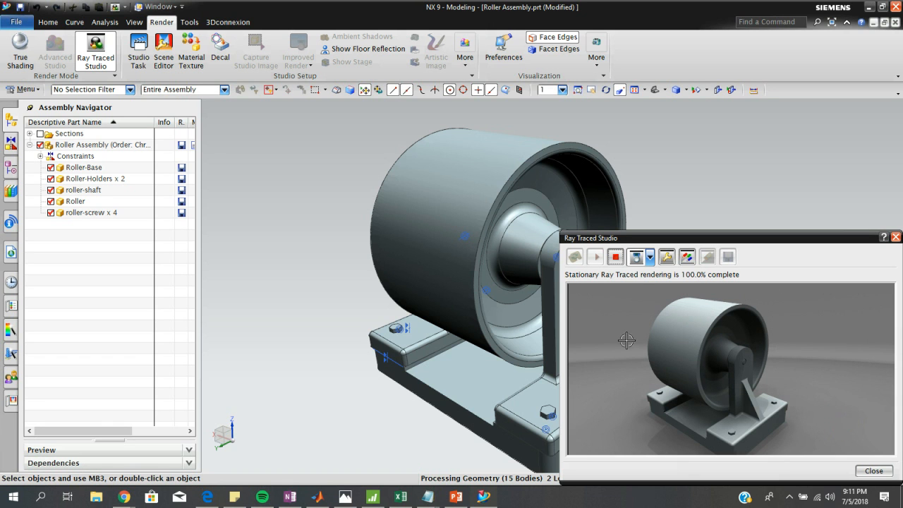
click(798, 446)
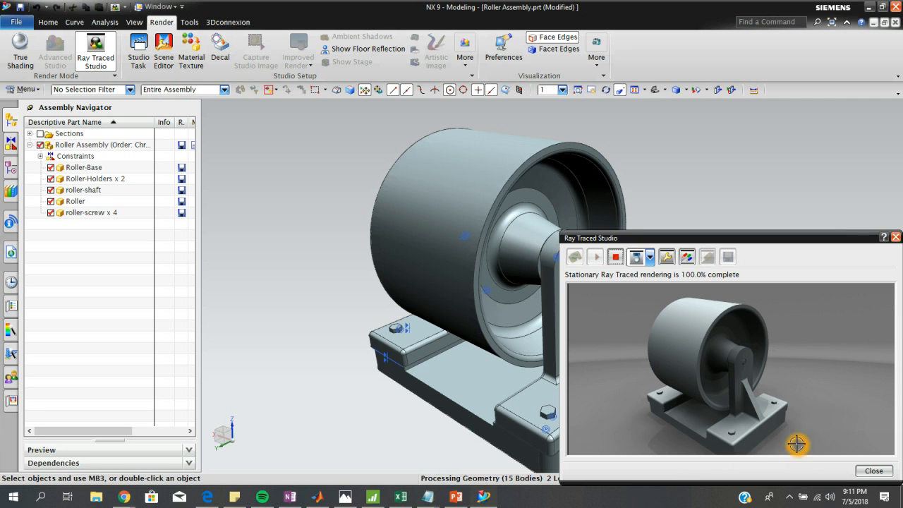
scroll(762, 399, down, 1)
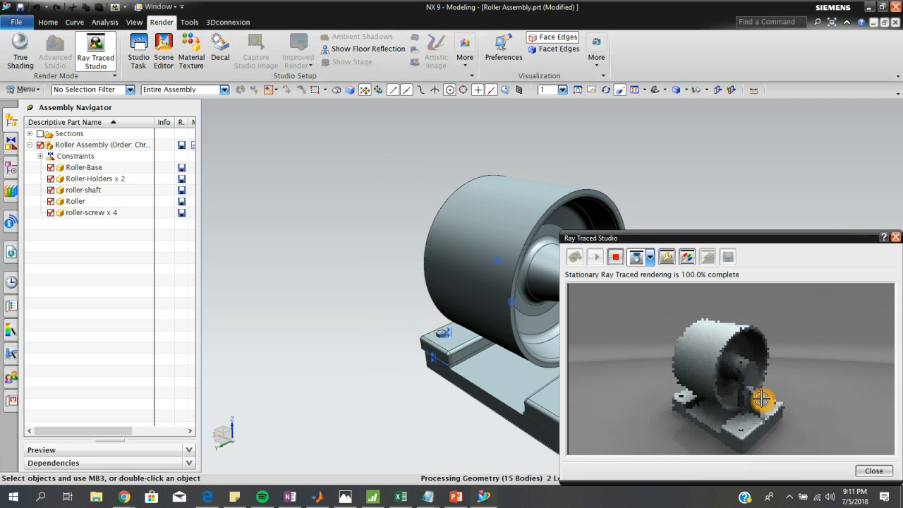
shift+middle_drag(769, 408, 769, 402)
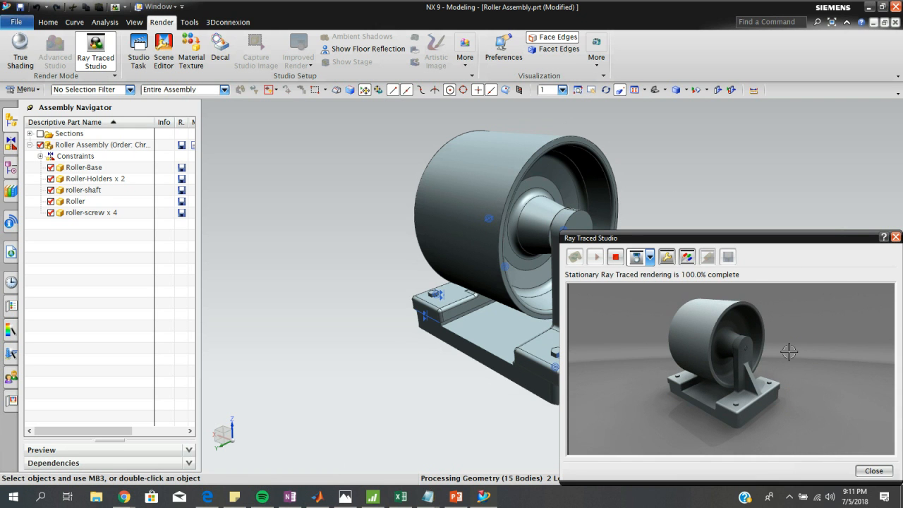
click(780, 407)
click(855, 418)
click(878, 418)
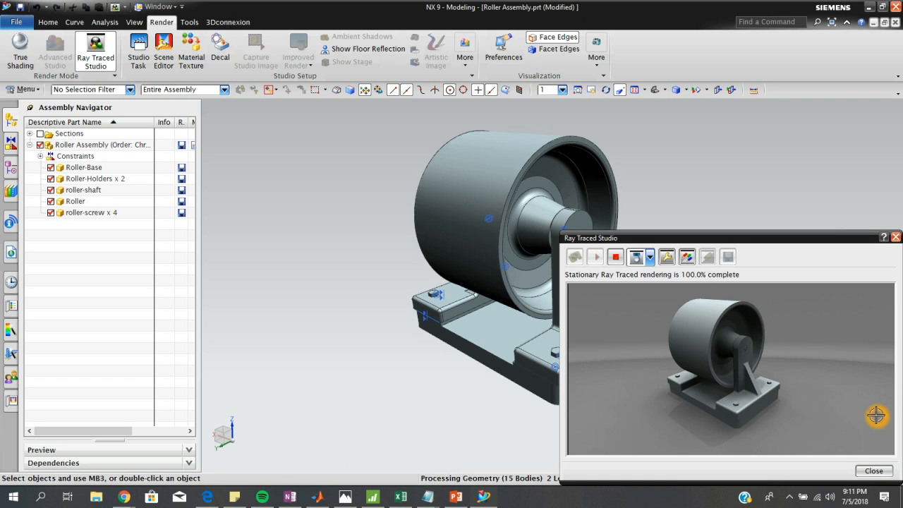
click(841, 453)
click(865, 382)
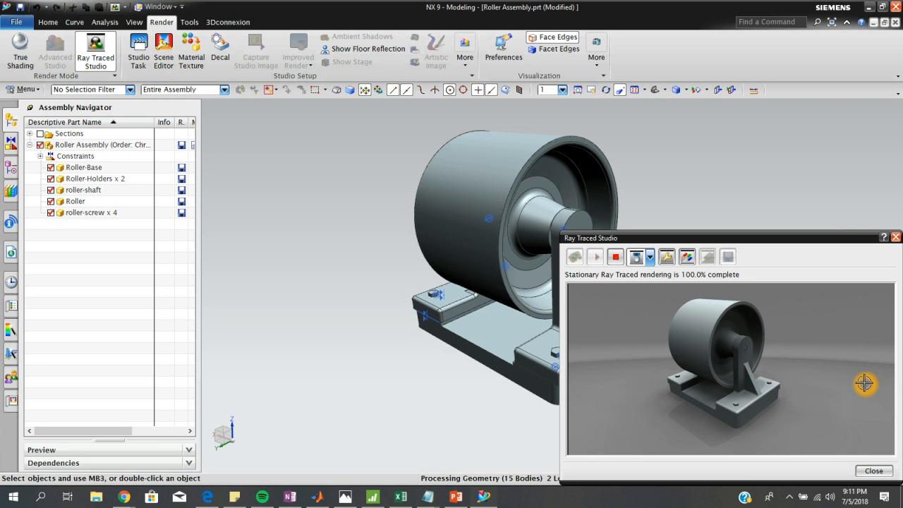
click(803, 398)
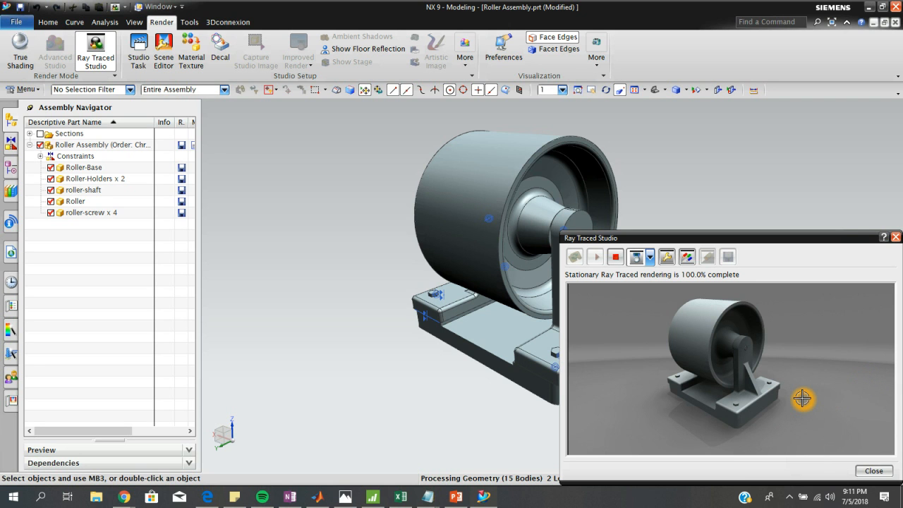